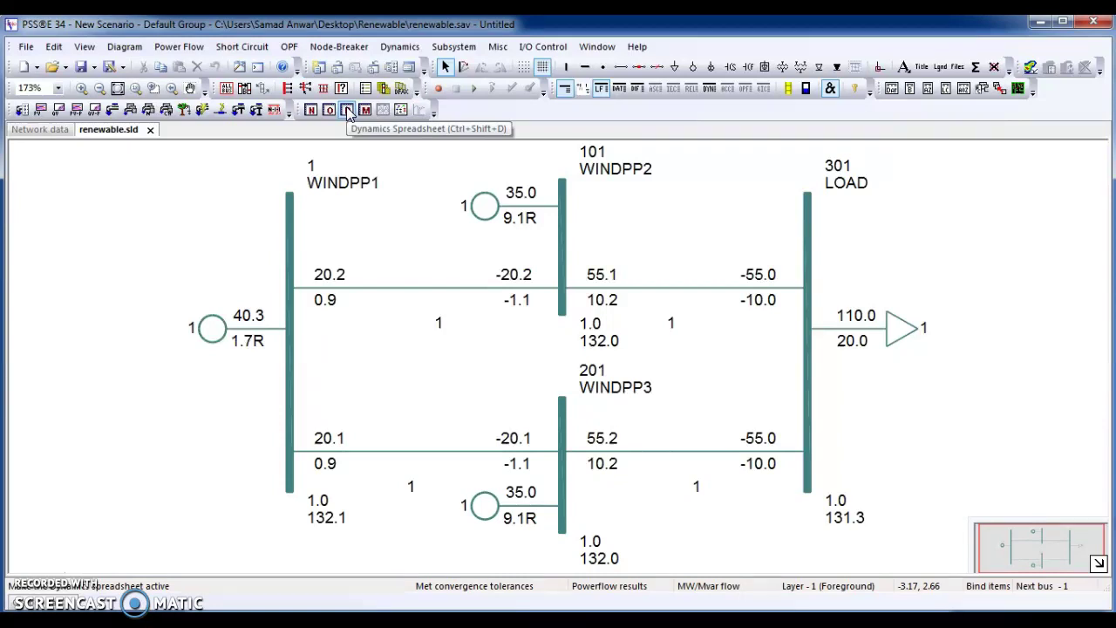
# - Open the dynamics data spreadsheet for renewable.sav
pyautogui.click(348, 112)
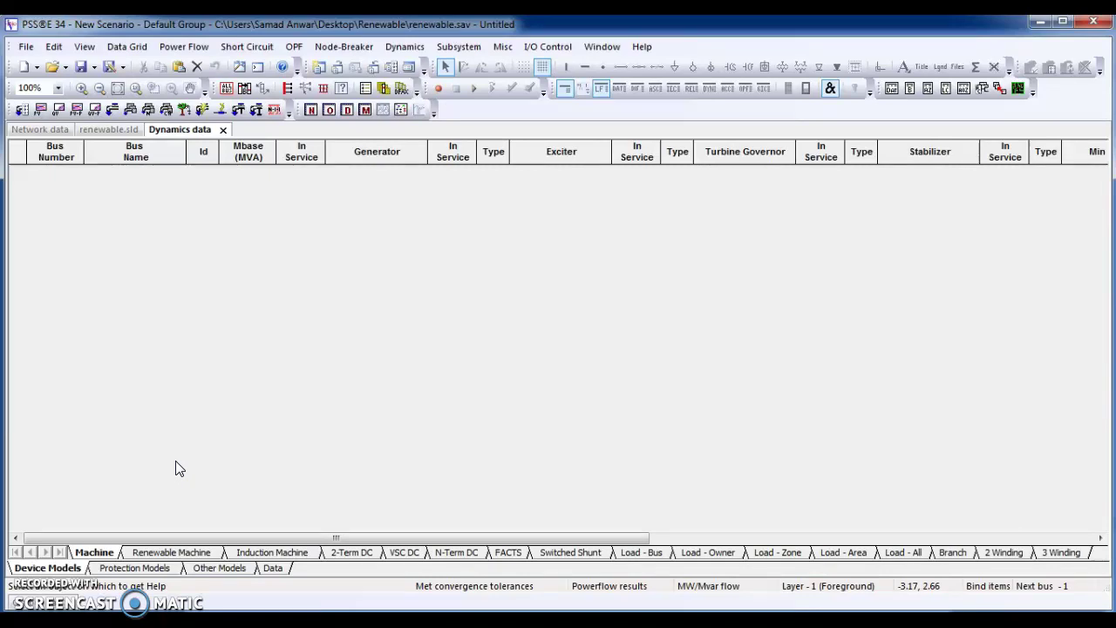
# - On the Renewable Machine sheet, check WINDPP1's WT4G1 parameters and bring up that cell's model options
pyautogui.click(164, 555)
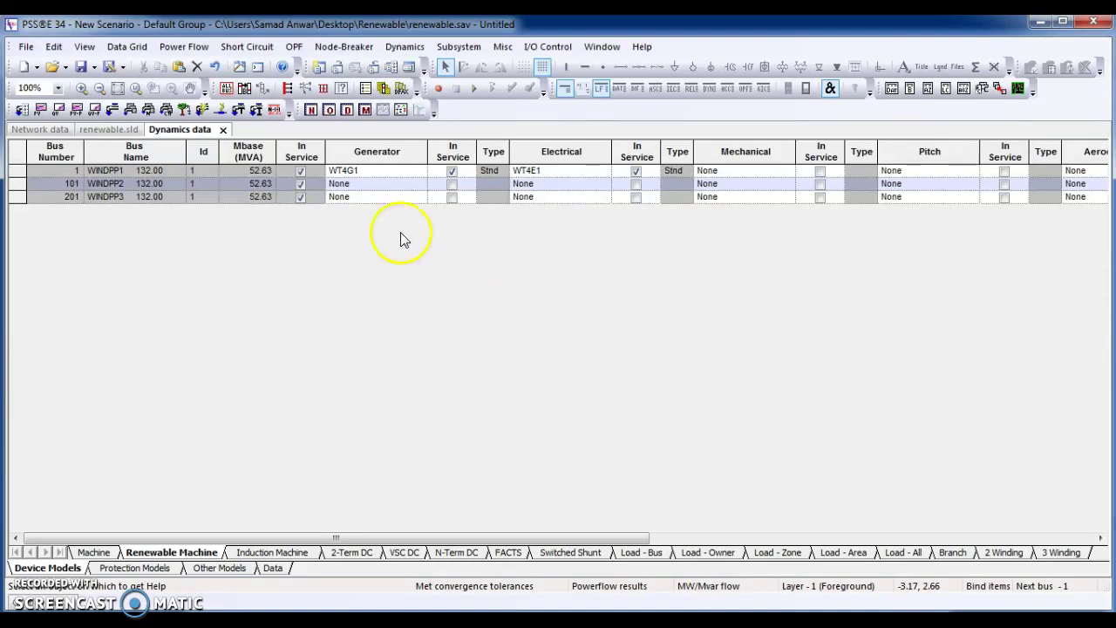
pyautogui.click(360, 173)
pyautogui.click(360, 173)
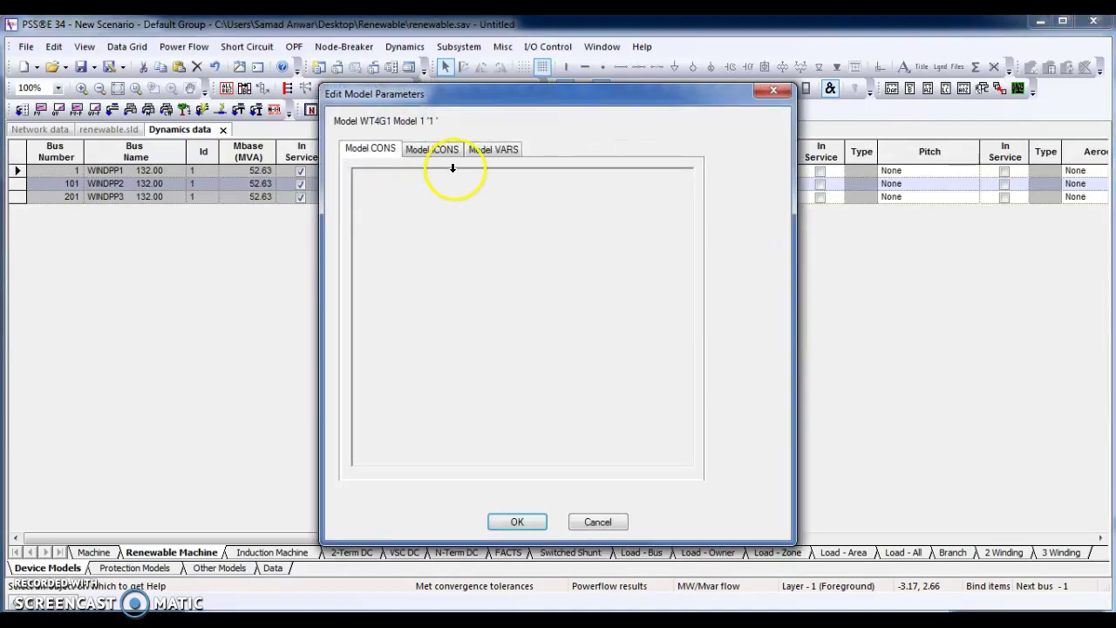
pyautogui.click(598, 522)
pyautogui.rightClick(362, 172)
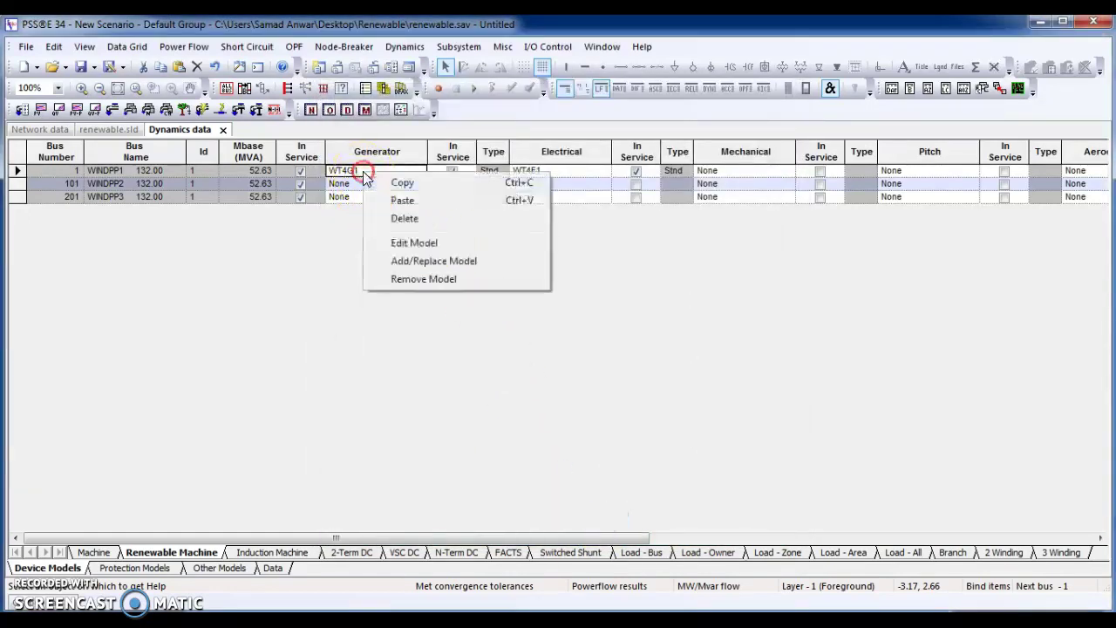
# - Assign WT4G1 as WINDPP1's generator model through Add/Replace Model
pyautogui.click(429, 261)
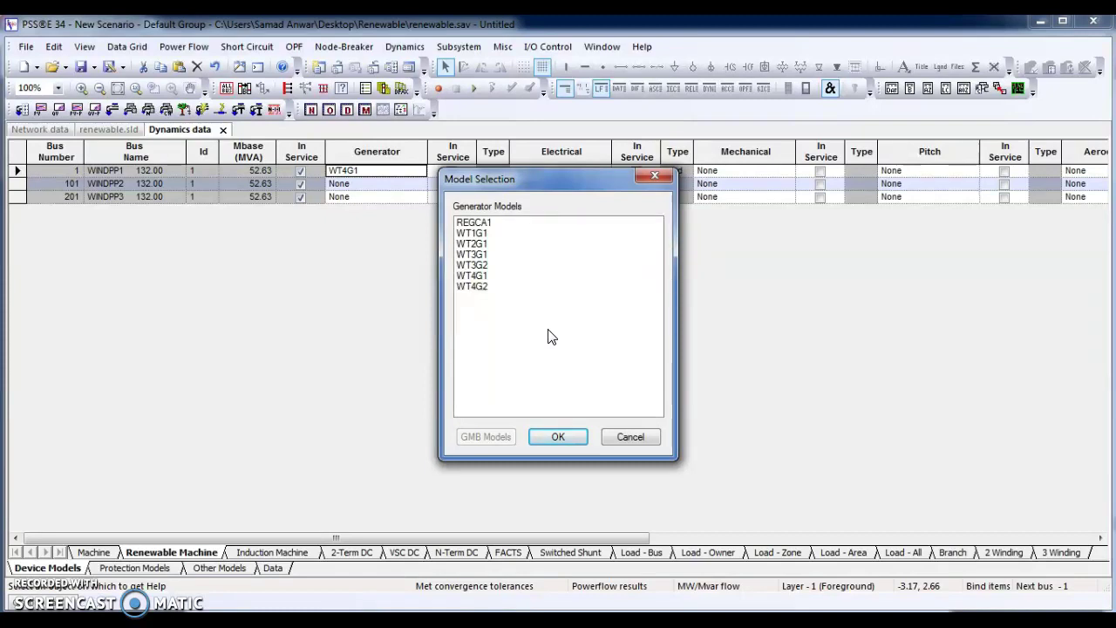
pyautogui.doubleClick(475, 275)
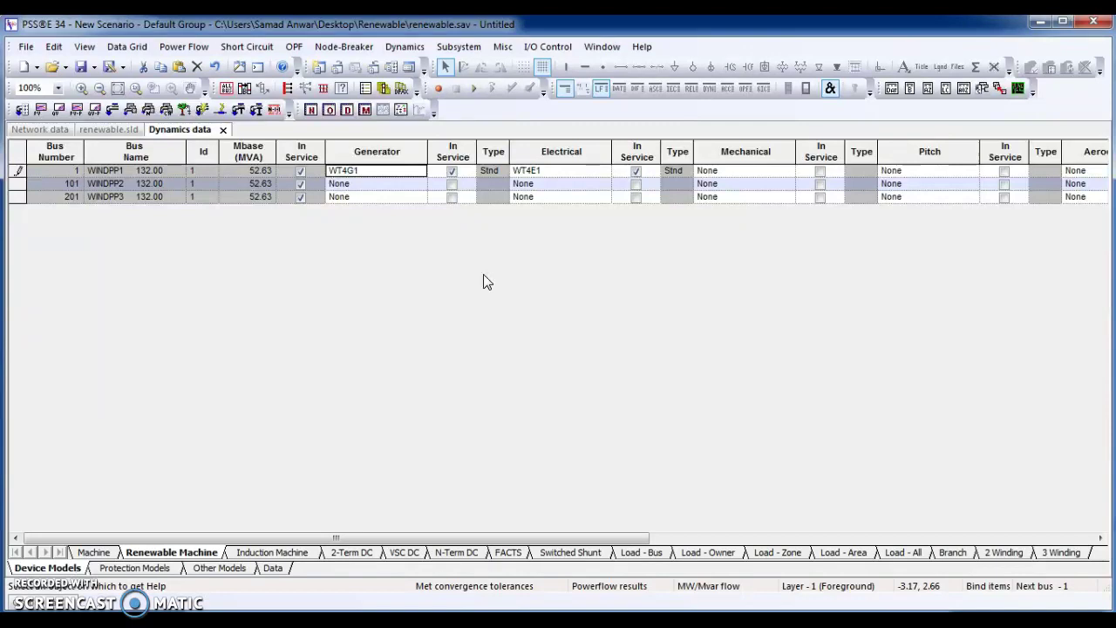
# - Read the WT4G1 section of MODELS.pdf, from its CON table on page 649 to the block diagram on page 650
pyautogui.press('super+Tab')
pyautogui.press('super+Tab')
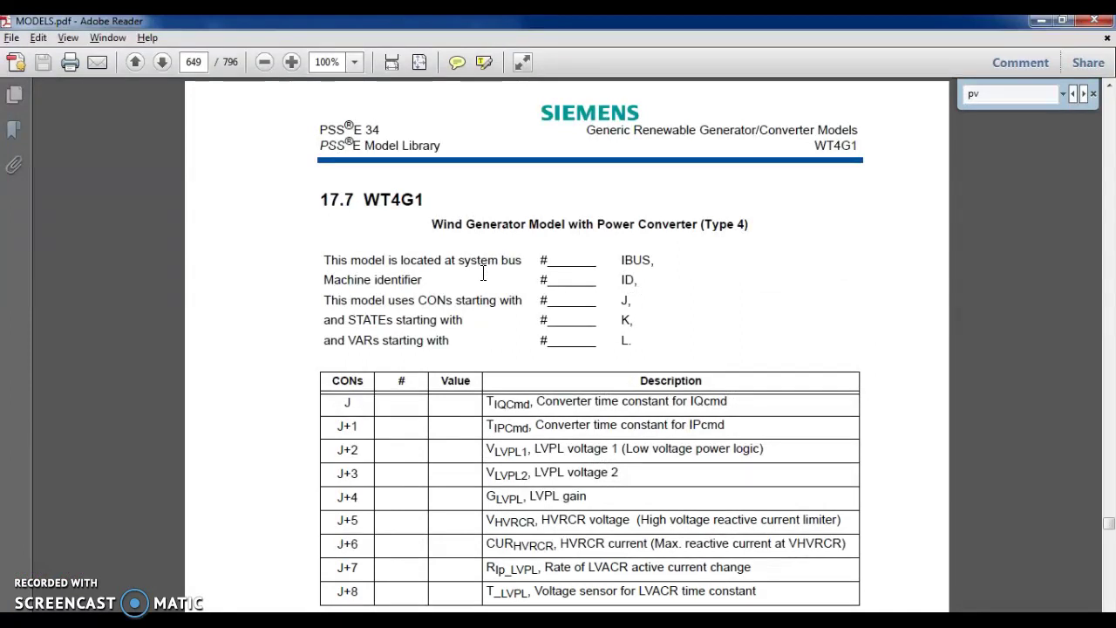
pyautogui.click(750, 340)
pyautogui.scroll(-10, 752, 356)
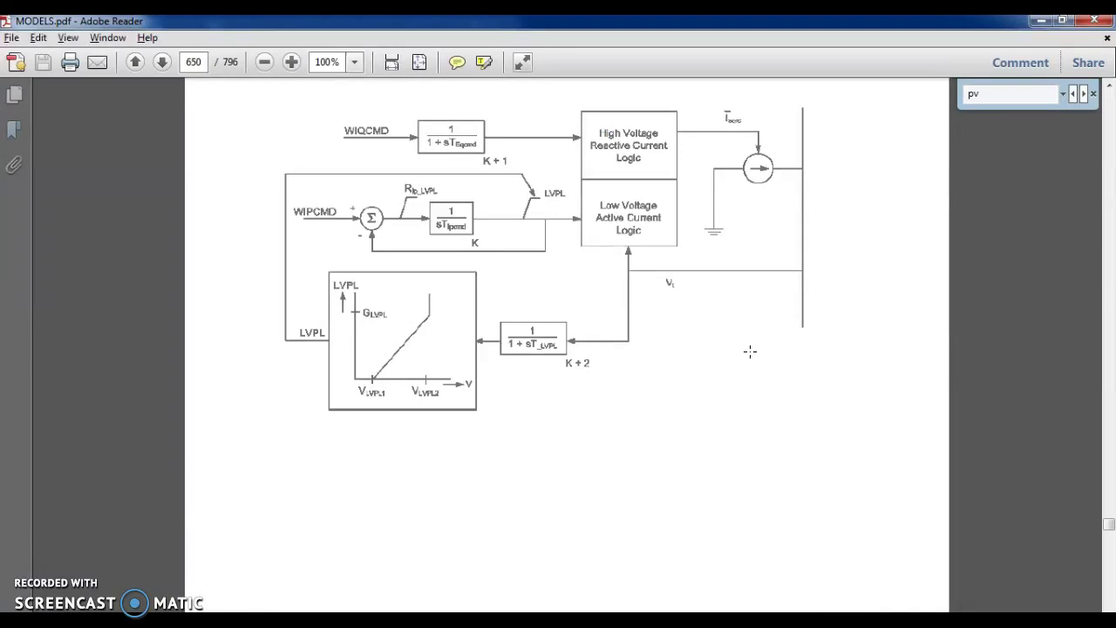
pyautogui.hotkey('alt', 'Tab')
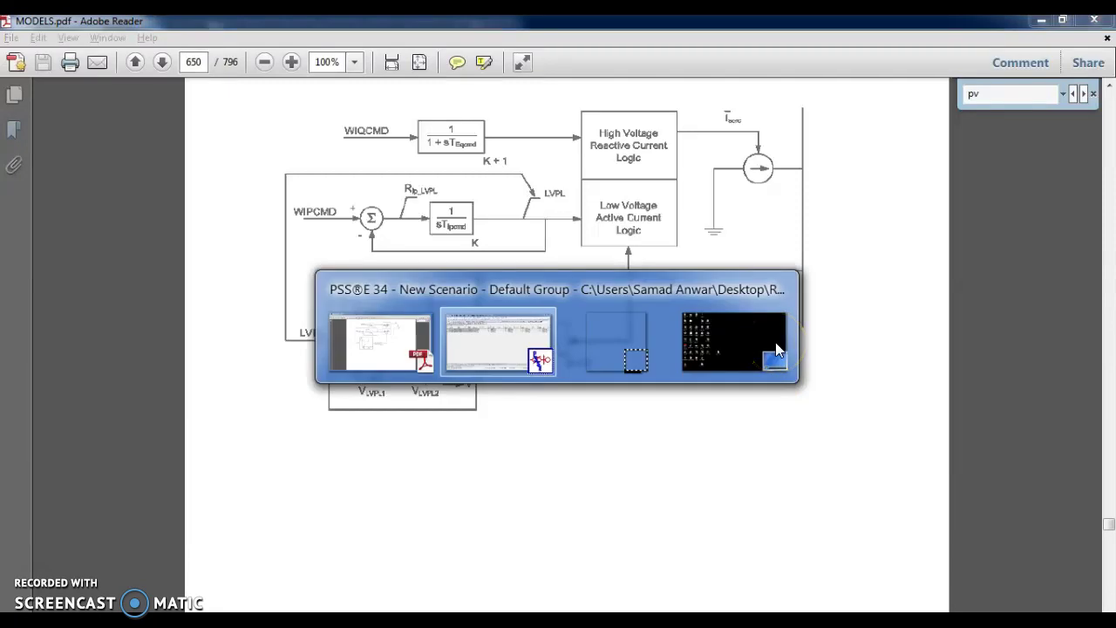
# - Re-add WT4G1 on bus 1 and open its nine CONs in Edit Model Parameters
pyautogui.hotkey('alt', 'Tab')
pyautogui.hotkey('alt', 'Tab')
pyautogui.hotkey('alt', 'Tab')
pyautogui.hotkey('alt', 'Tab')
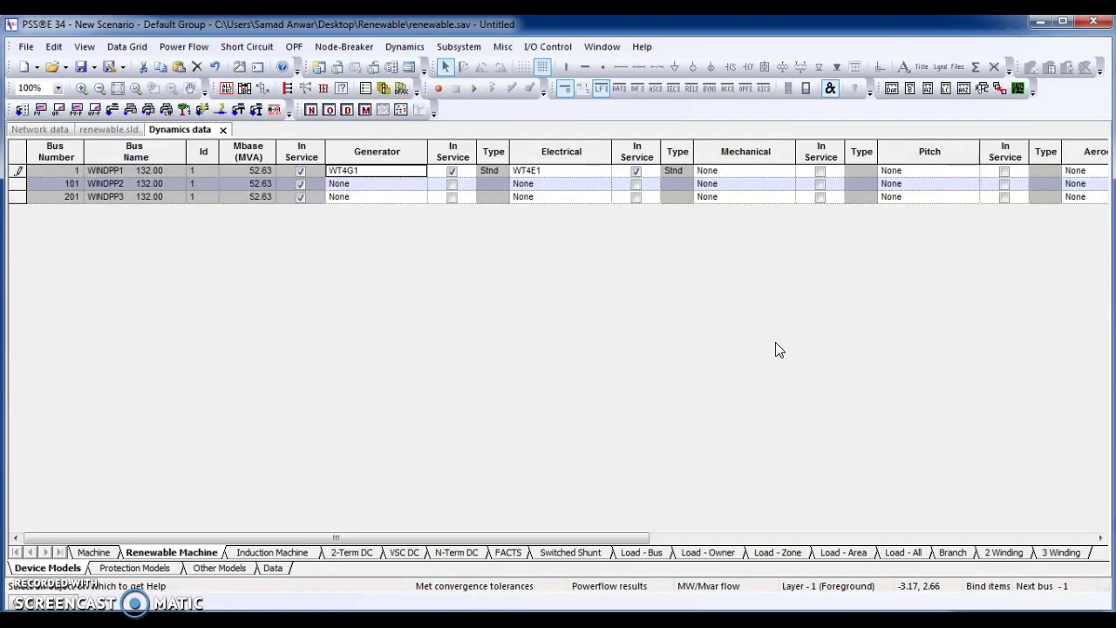
pyautogui.doubleClick(370, 170)
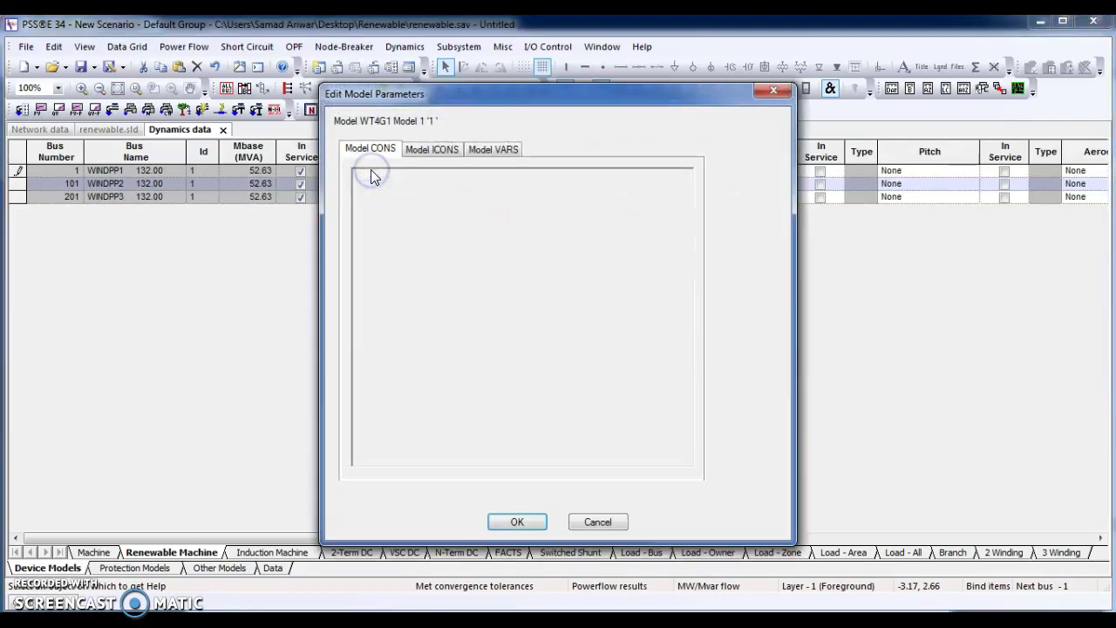
pyautogui.click(611, 521)
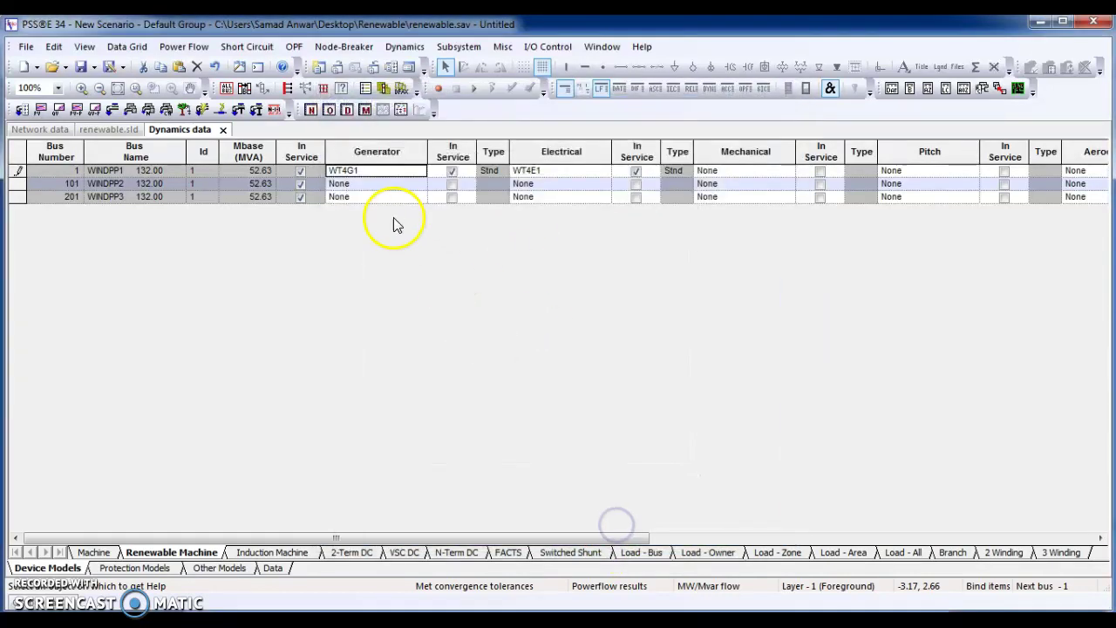
pyautogui.rightClick(362, 171)
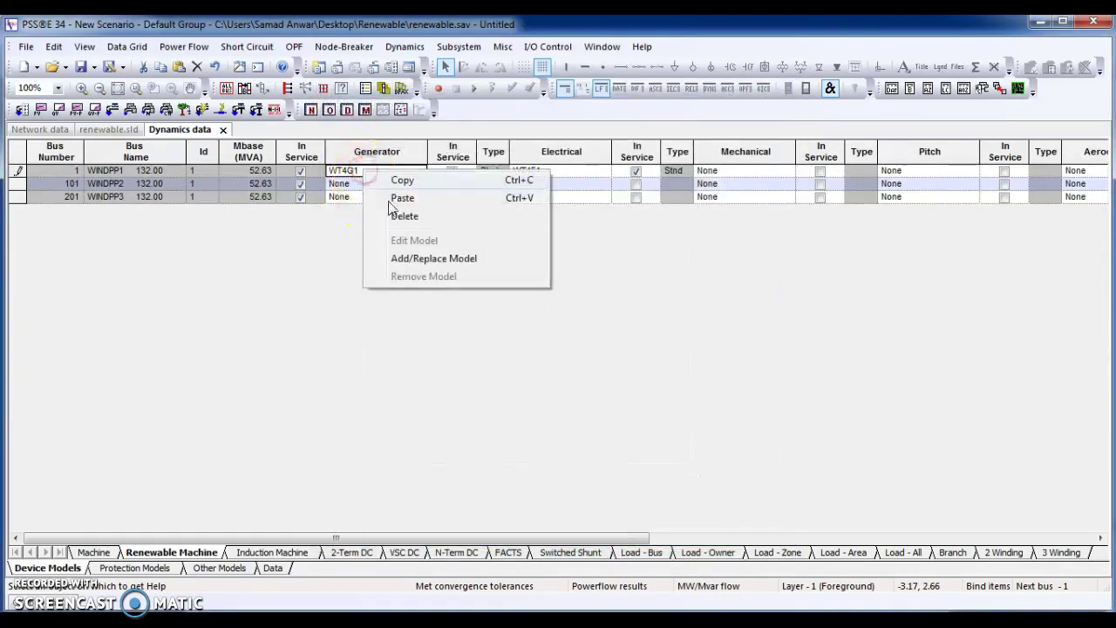
pyautogui.click(438, 262)
pyautogui.click(476, 276)
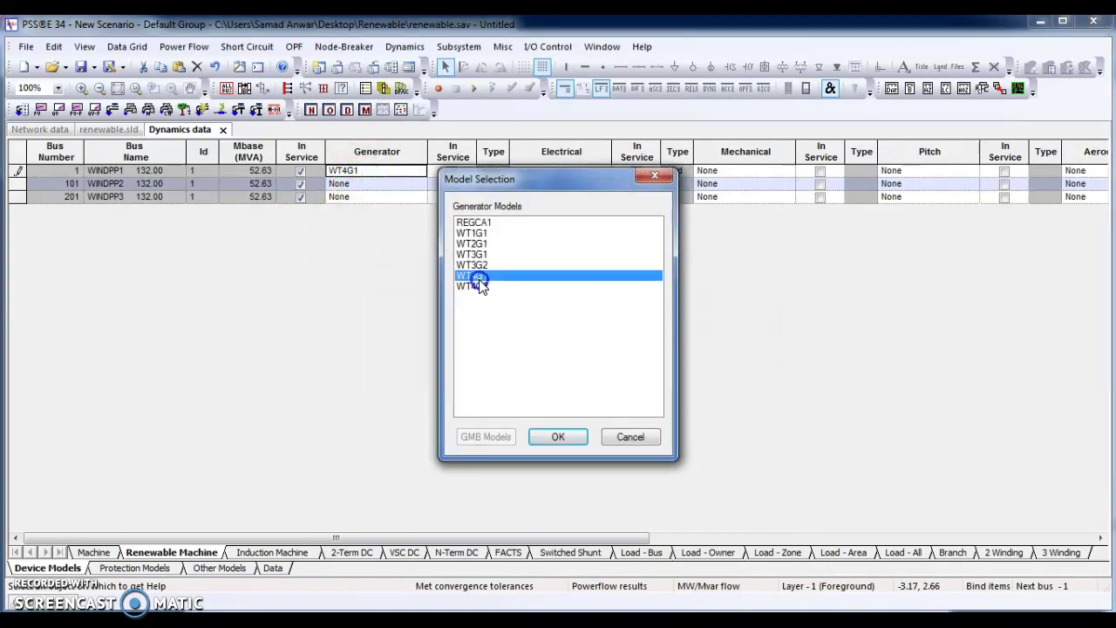
pyautogui.doubleClick(476, 277)
pyautogui.rightClick(360, 172)
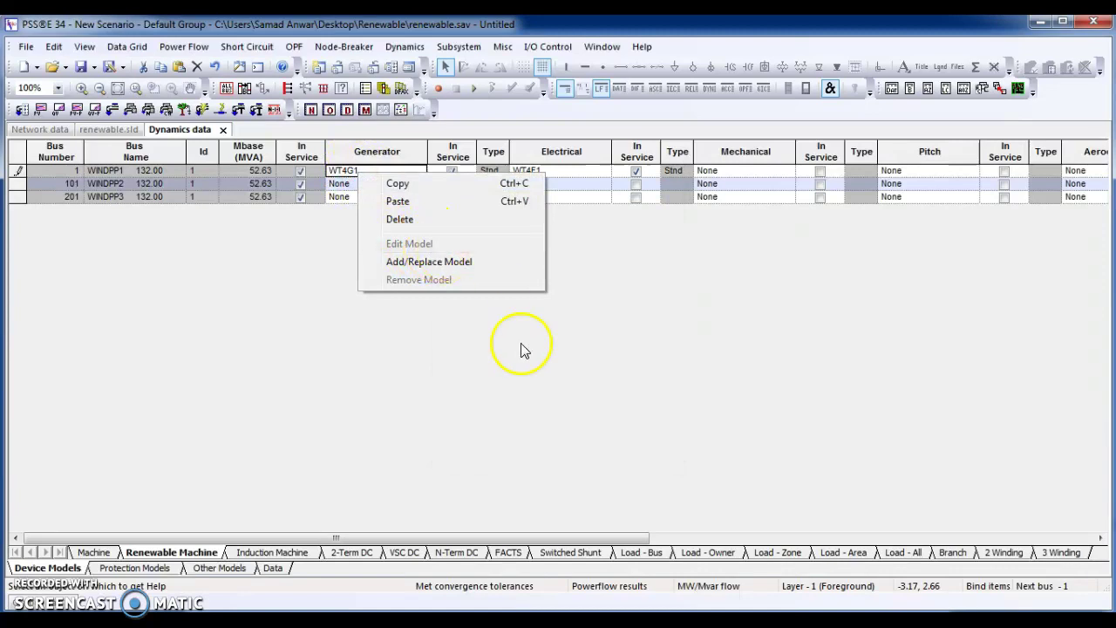
pyautogui.click(523, 349)
# - Enter the first four WT4G1 CONs: 0.02, 0.02, 0.4 and 0.9
pyautogui.doubleClick(388, 173)
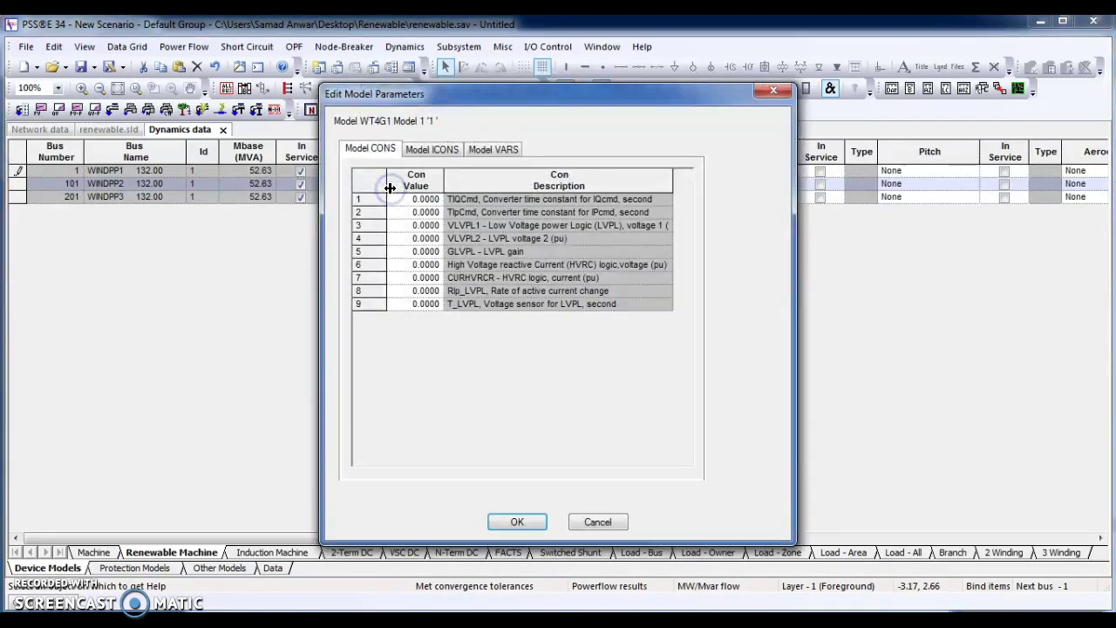
pyautogui.click(427, 200)
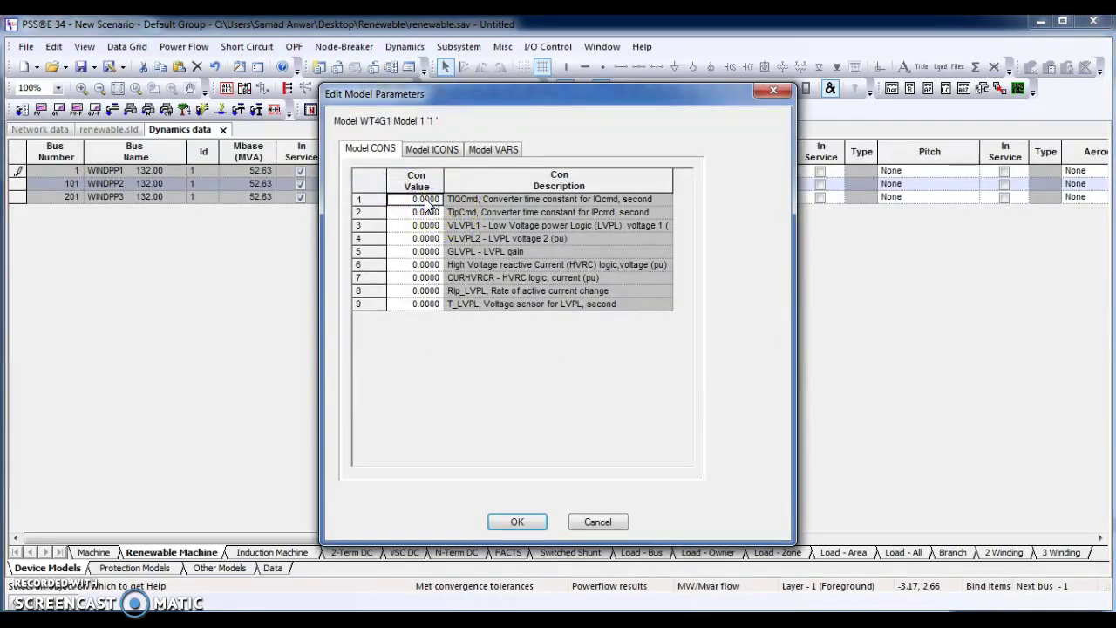
pyautogui.write('0.02')
pyautogui.press('Return')
pyautogui.write('0.02')
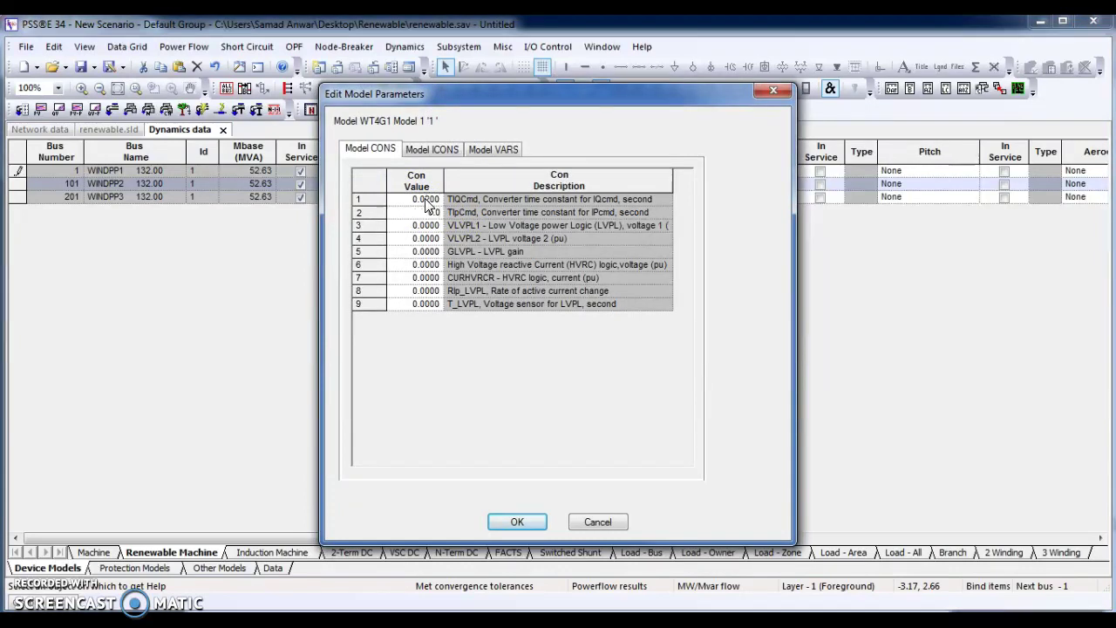
pyautogui.press('Return')
pyautogui.write('0.4')
pyautogui.press('Return')
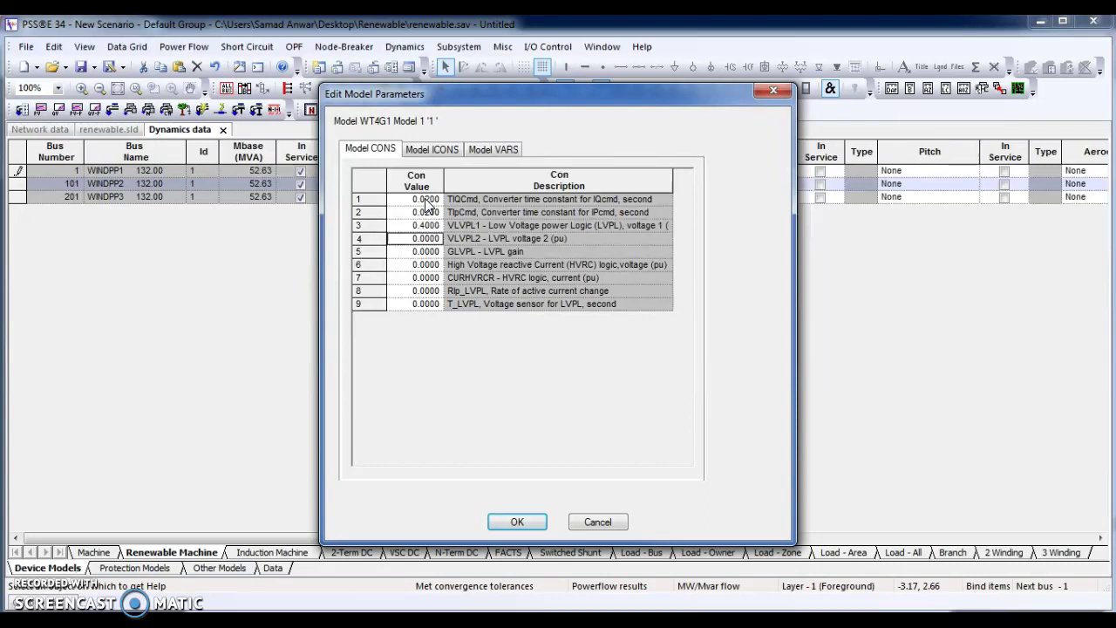
pyautogui.write('0.9')
pyautogui.press('Return')
# - Enter the remaining WT4G1 CONs 1.11, 1.2, 2, 2 and 0.02, and apply them
pyautogui.write('1.11')
pyautogui.press('Return')
pyautogui.write('1.2')
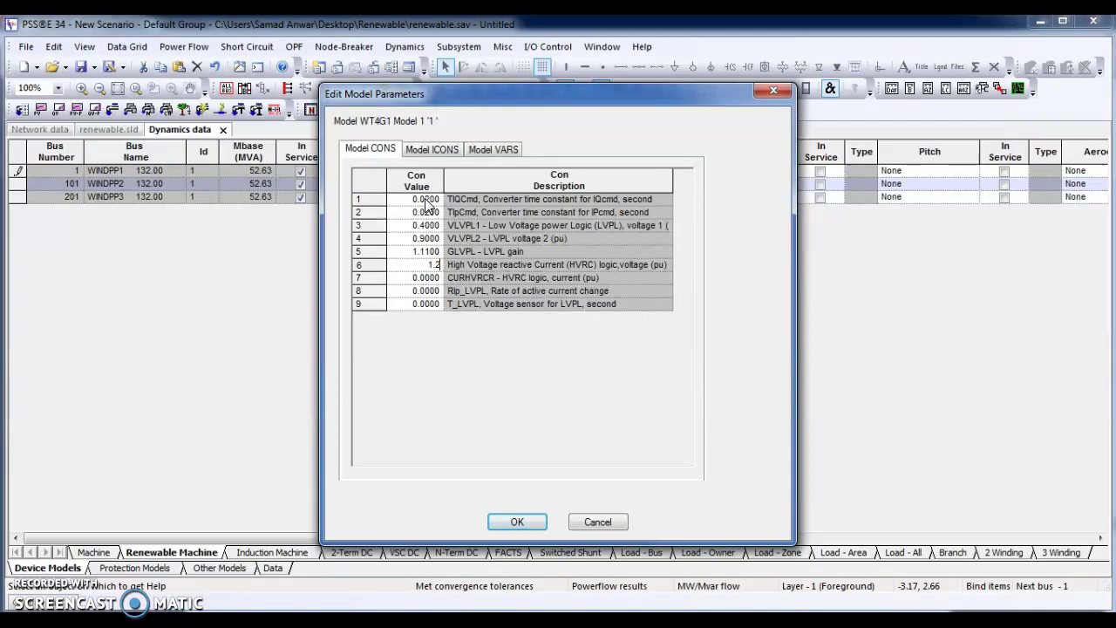
pyautogui.press('Return')
pyautogui.write('2')
pyautogui.press('Return')
pyautogui.write('2')
pyautogui.press('Return')
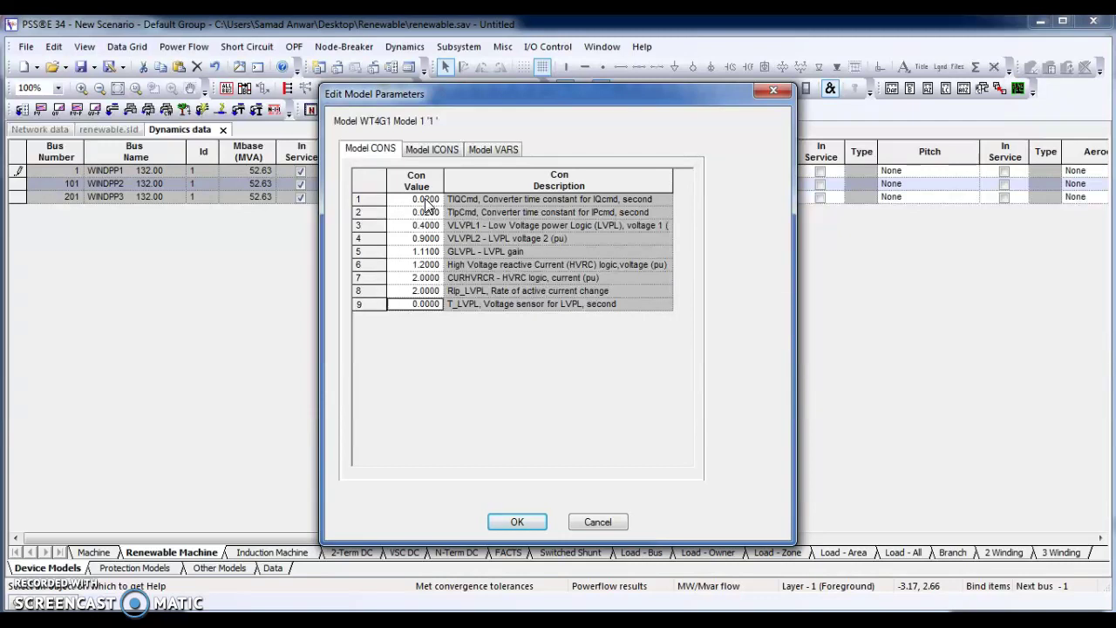
pyautogui.write('0.02')
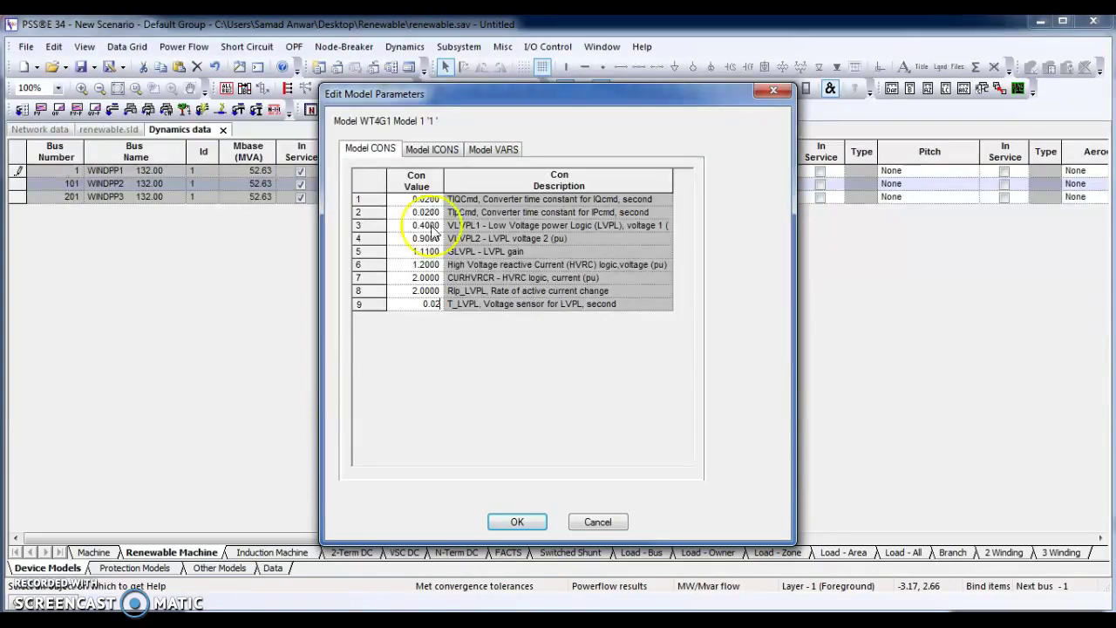
pyautogui.click(528, 520)
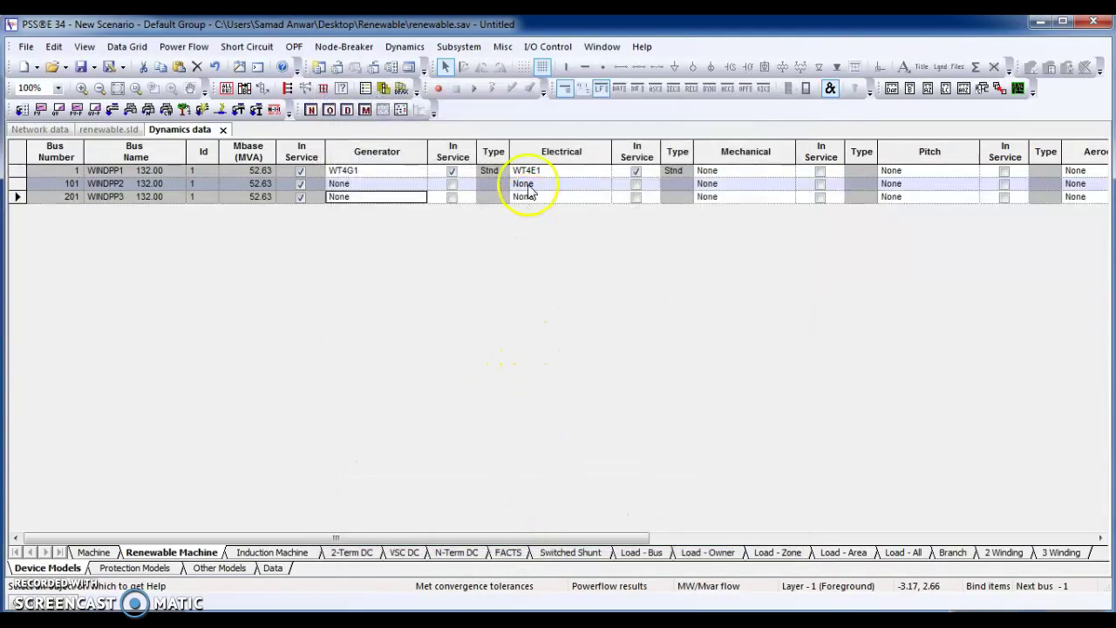
# - Open the WT4E1 parameters and set Tfv to 0.15 and Kpv to 18
pyautogui.rightClick(541, 177)
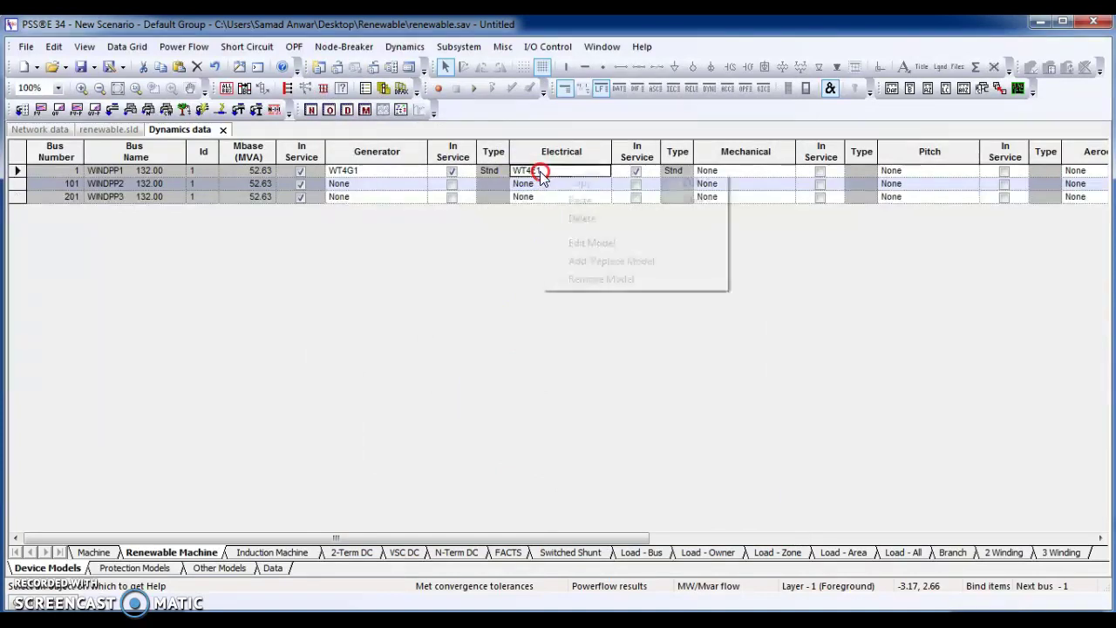
pyautogui.click(593, 245)
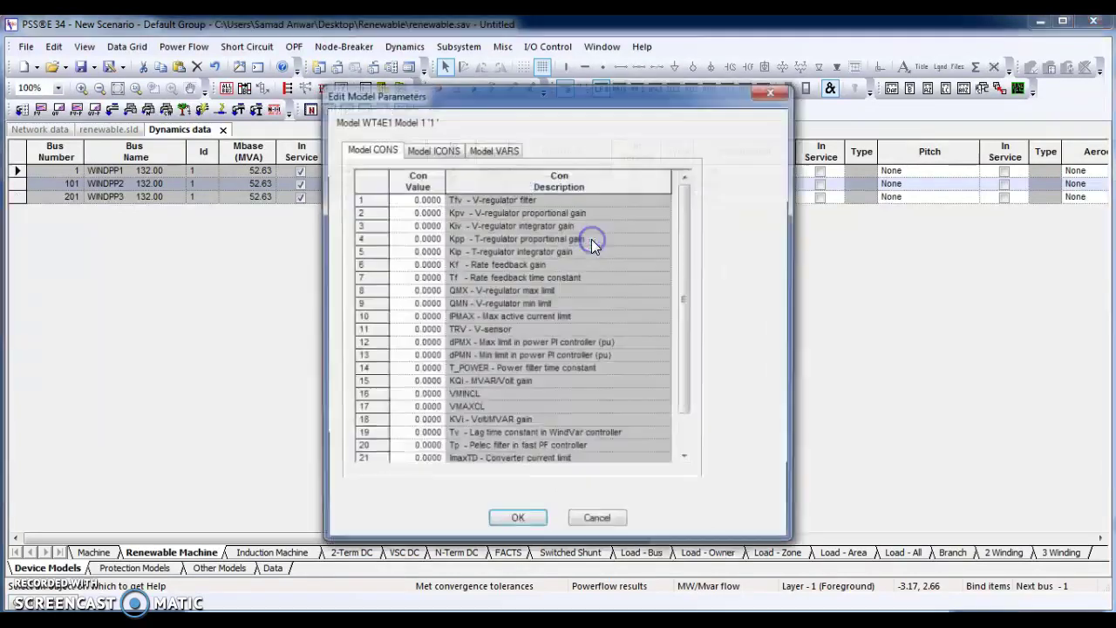
pyautogui.click(426, 212)
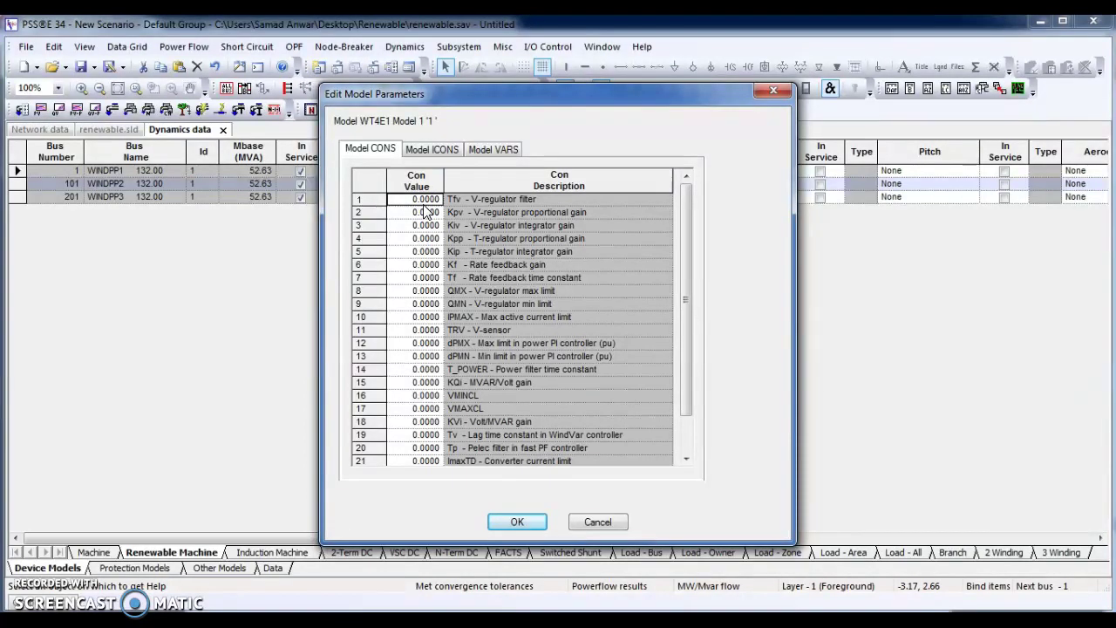
pyautogui.click(426, 212)
pyautogui.click(425, 203)
pyautogui.write('.15')
pyautogui.click(428, 212)
pyautogui.click(427, 212)
pyautogui.press('Return')
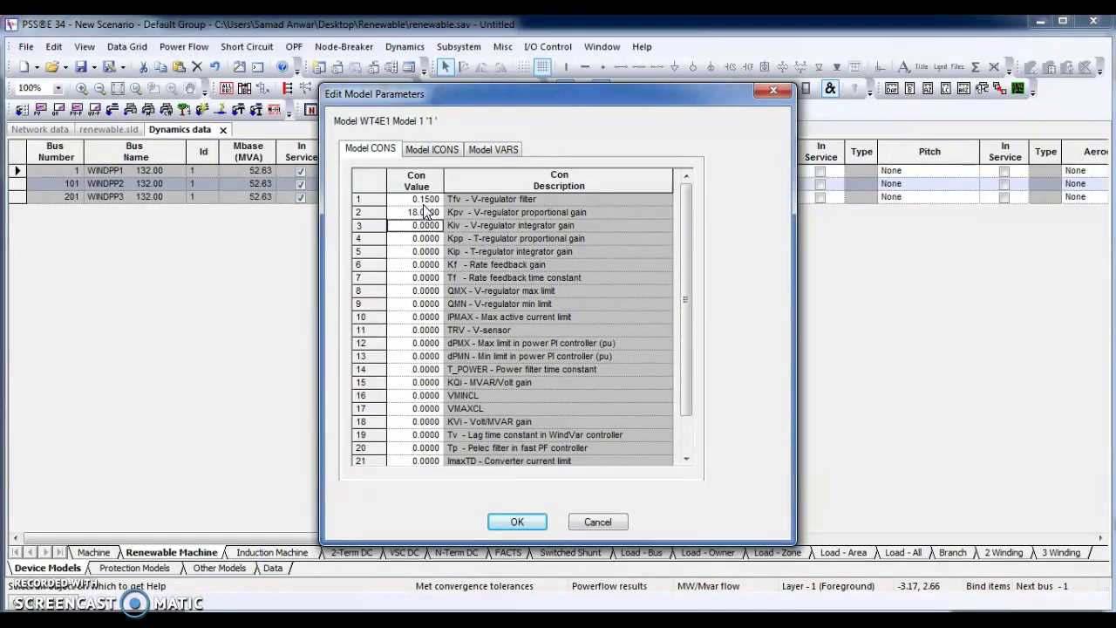
# - Set Kiv 5, Kpp 0.05, Kip 0.1, Tf 0.08 and QMX 0.47
pyautogui.write('5')
pyautogui.press('Return')
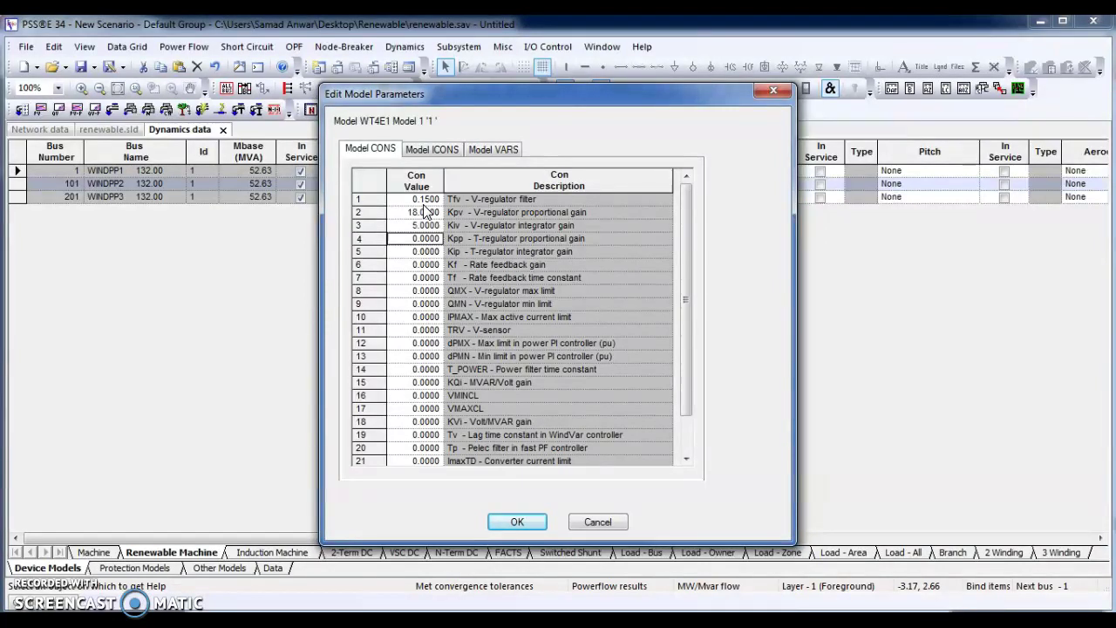
pyautogui.write('0.05')
pyautogui.press('Return')
pyautogui.write('0.1')
pyautogui.press('Return')
pyautogui.press('Return')
pyautogui.write('0')
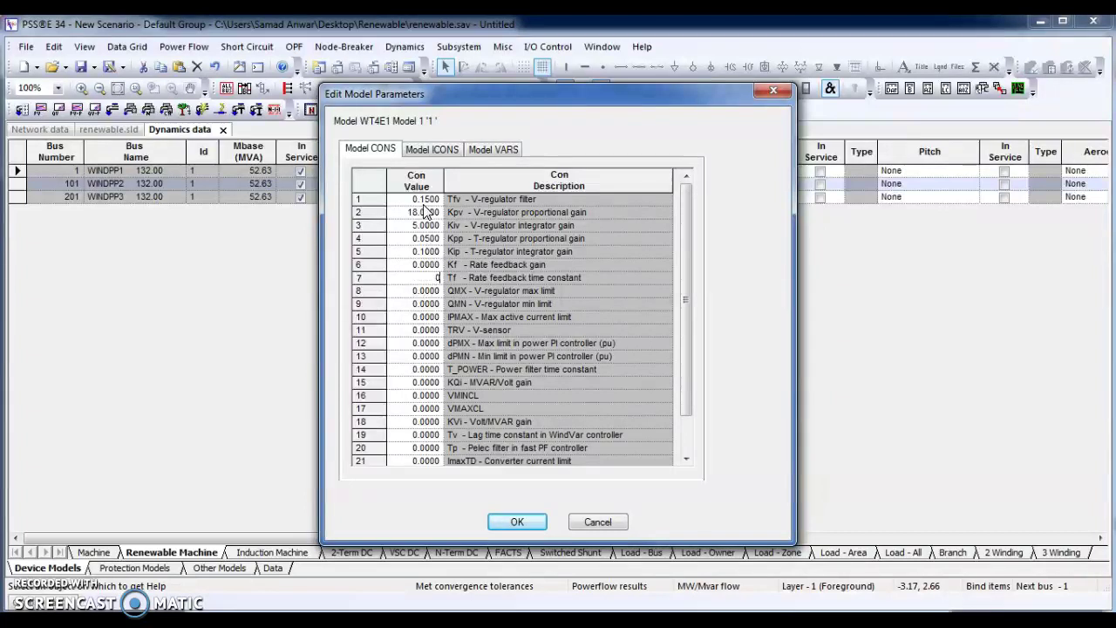
pyautogui.write('.08')
pyautogui.press('Return')
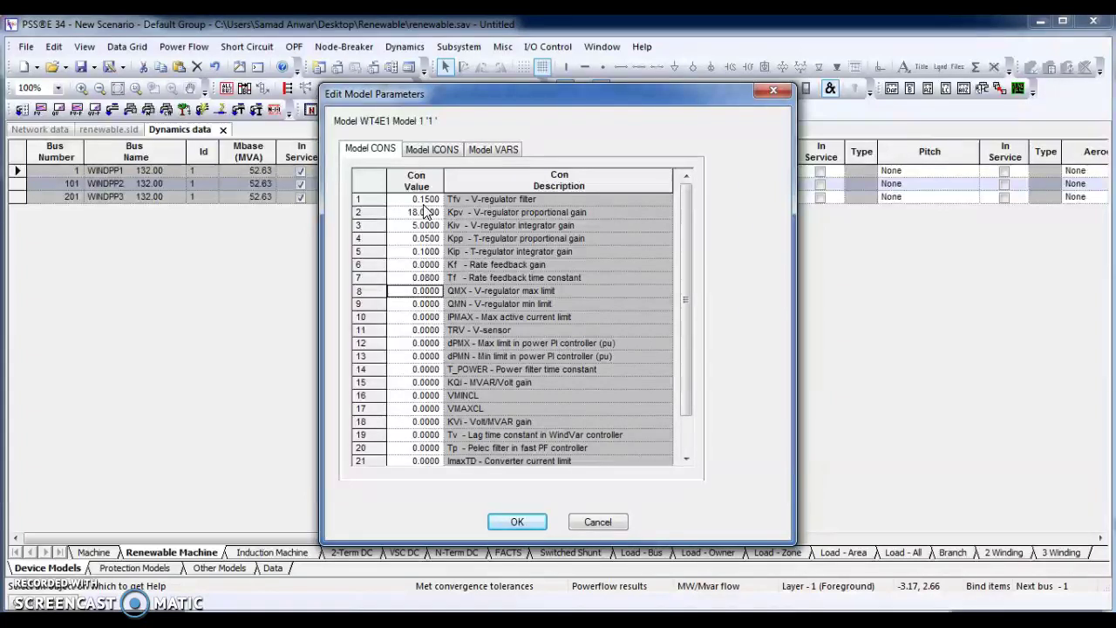
pyautogui.write('0.47')
# - Set QMN -0.47, IPMAX 1.1, dPMX 0.5, dPMN -0.5 and T_POWER 0.05
pyautogui.press('Return')
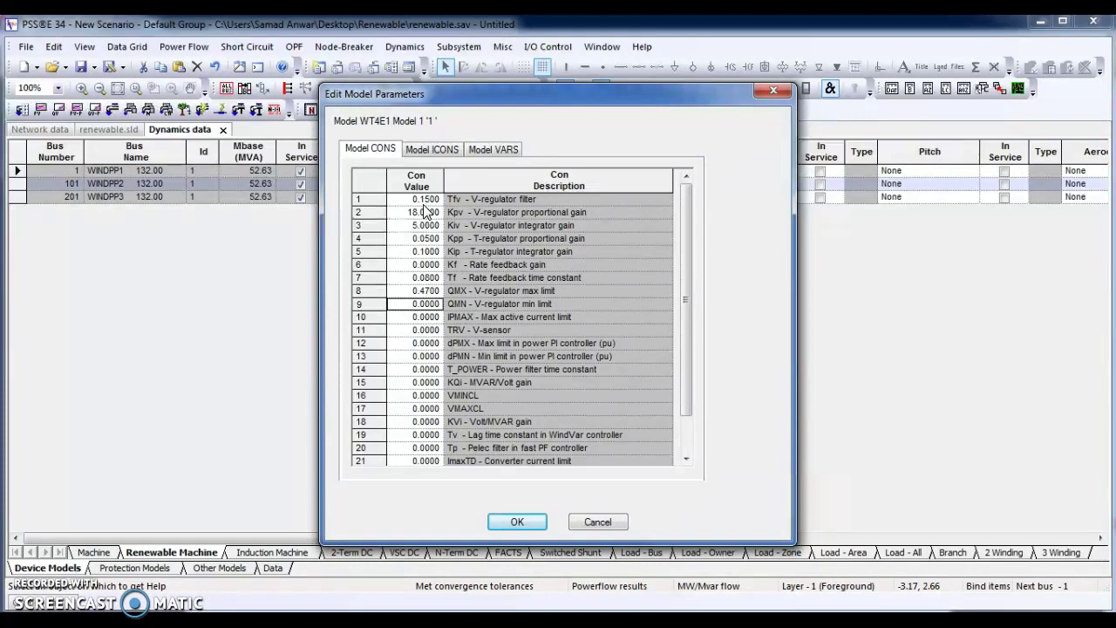
pyautogui.write('-0.47')
pyautogui.press('Return')
pyautogui.write('1.1')
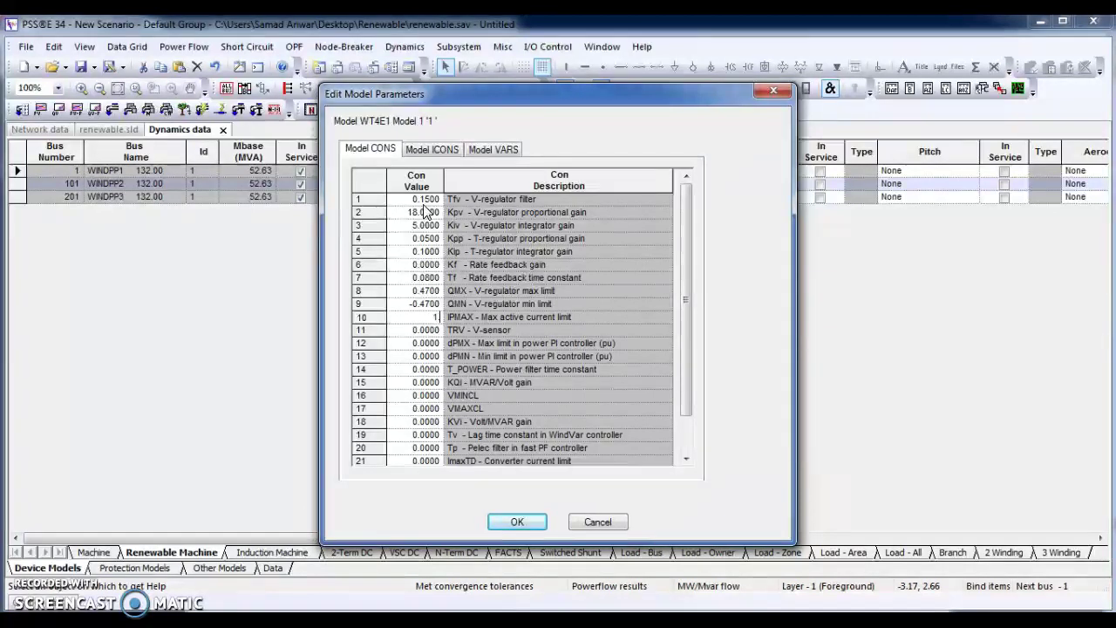
pyautogui.press('Return')
pyautogui.press('Return')
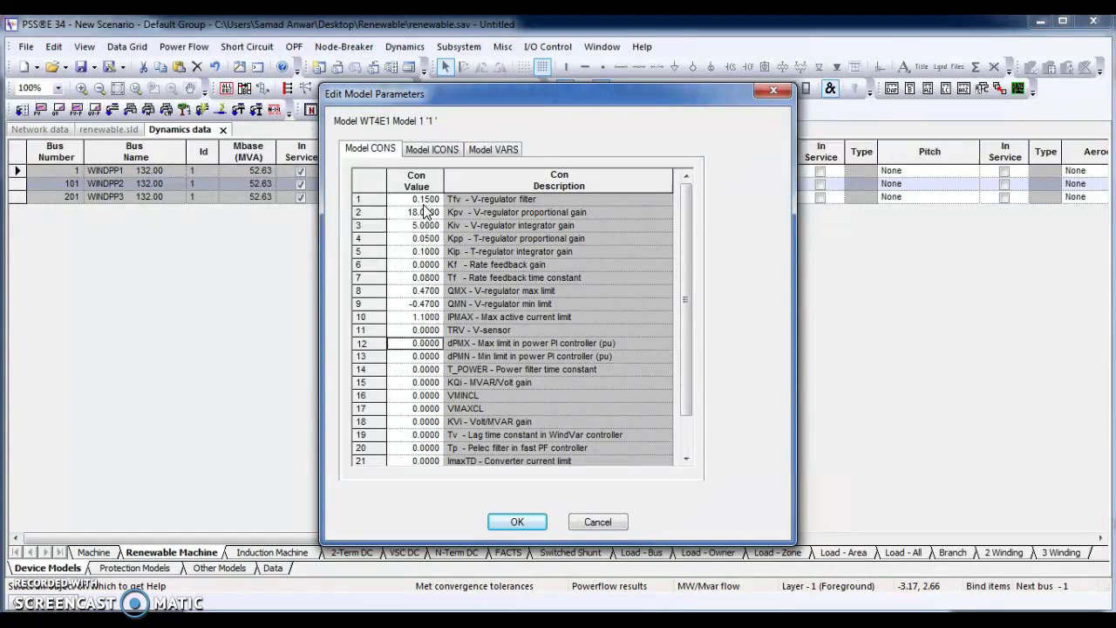
pyautogui.write('0.5')
pyautogui.press('Return')
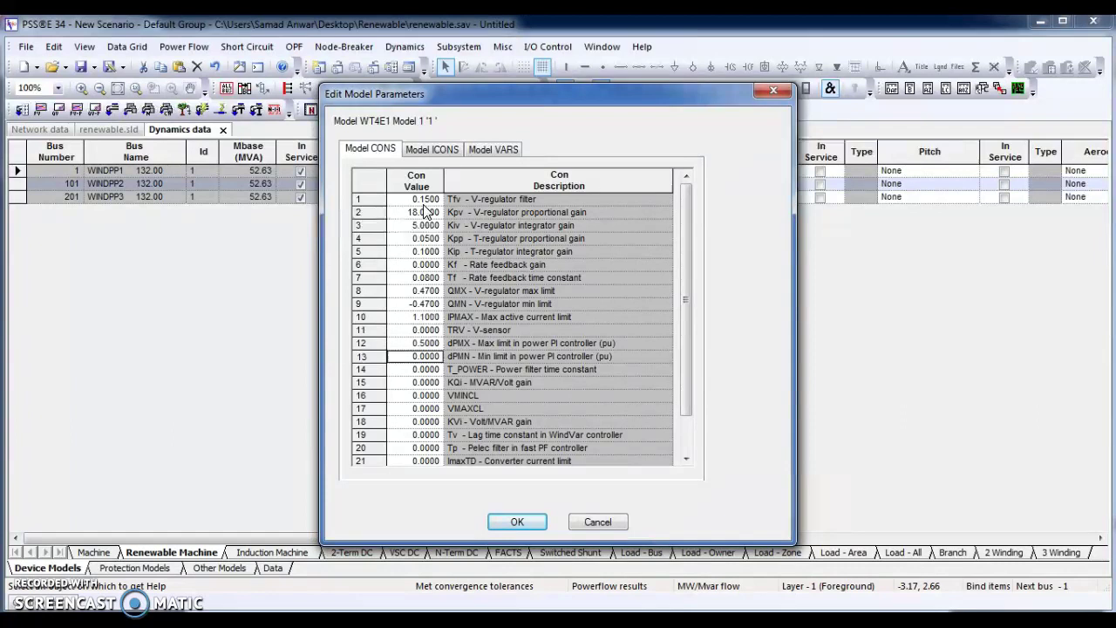
pyautogui.press('BackSpace')
pyautogui.write('-0.5')
pyautogui.press('Return')
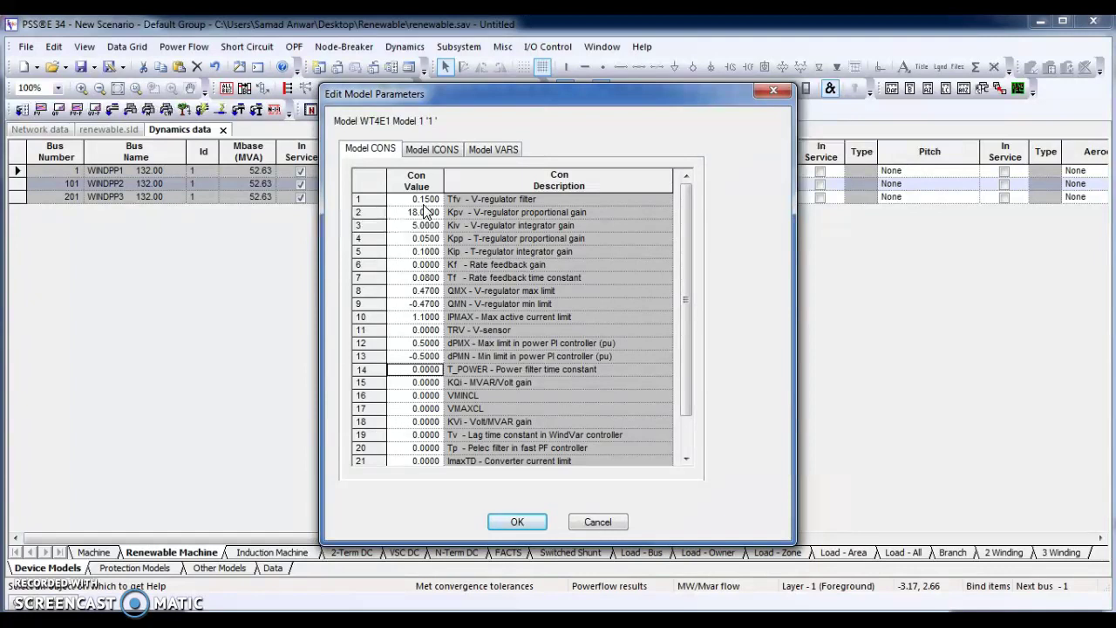
pyautogui.write('0.05')
pyautogui.press('Return')
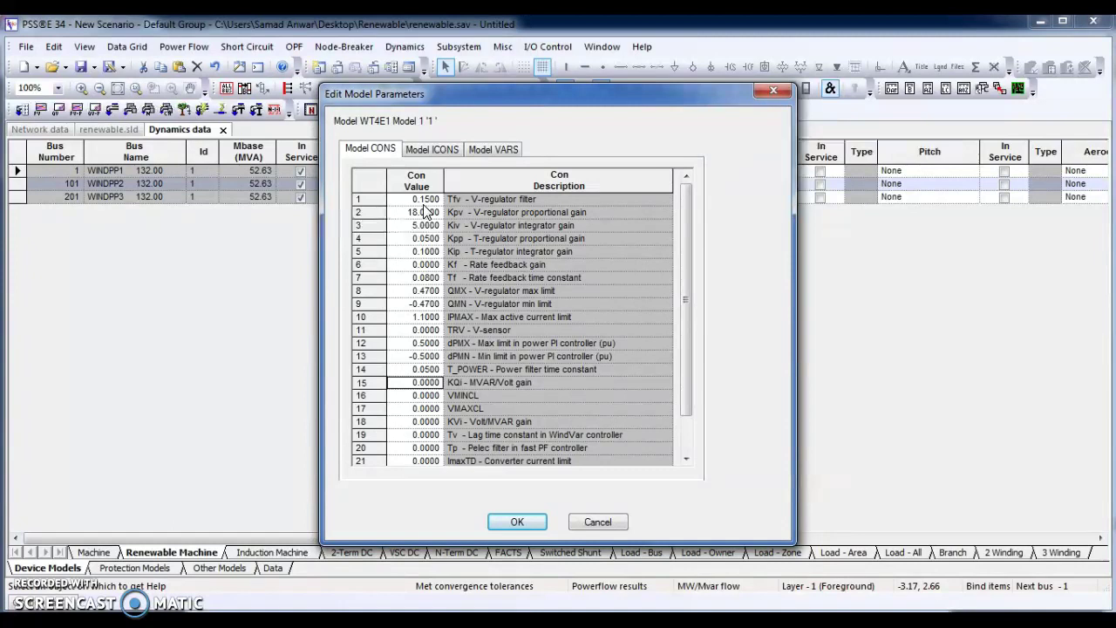
# - Set KQi 0.01, VMINCL 0.9, VMAXCL 1.1, KVi 80 and Tv 0.05
pyautogui.write('0.01')
pyautogui.press('Down')
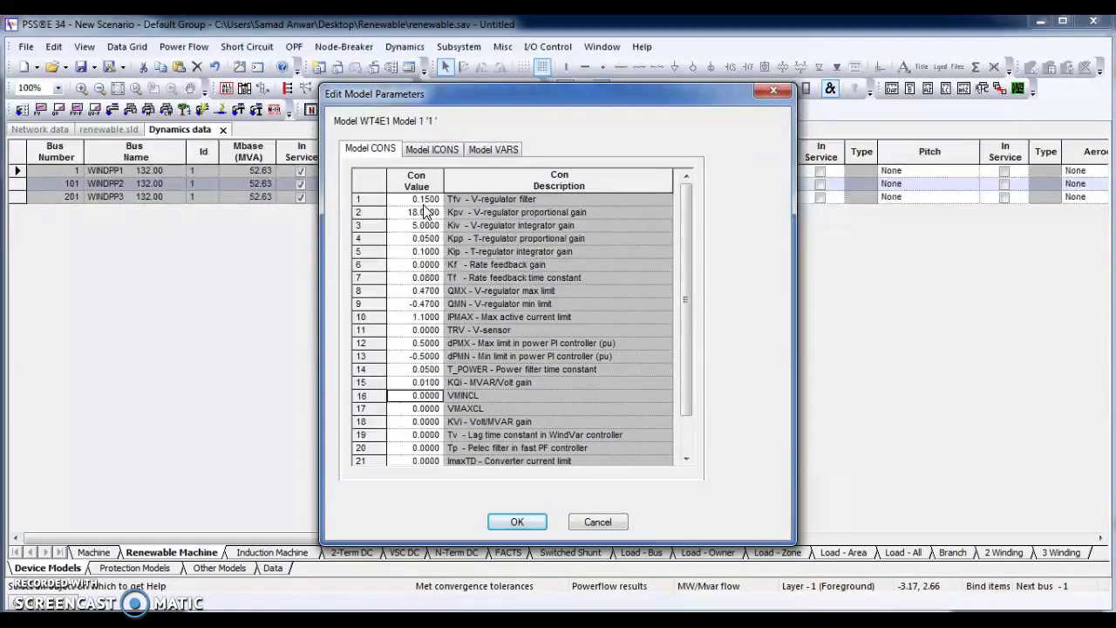
pyautogui.write('0.9')
pyautogui.press('Down')
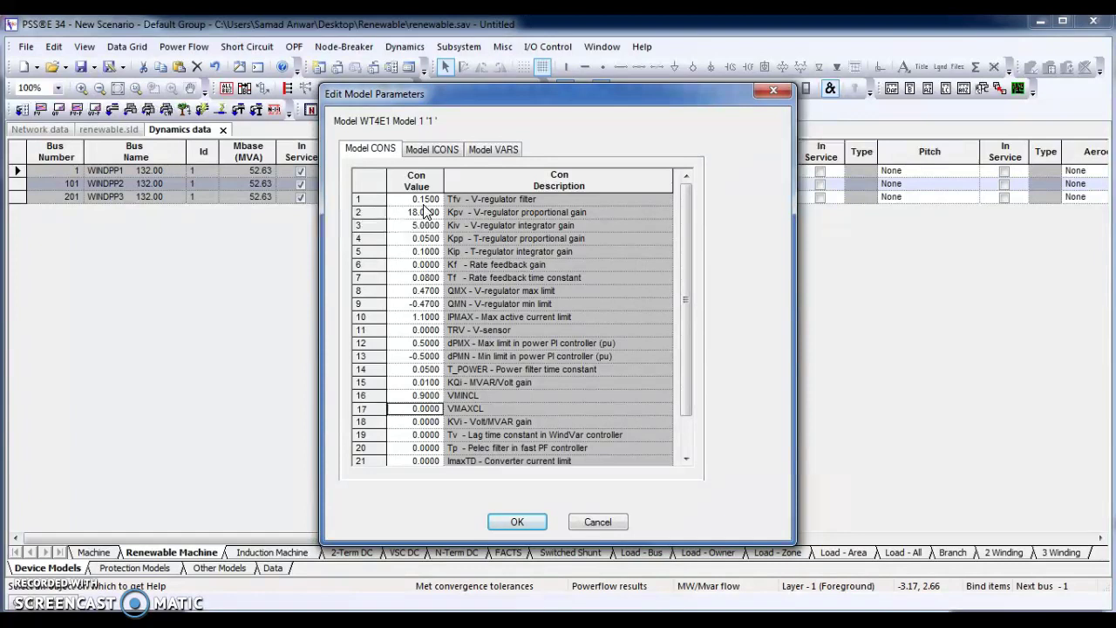
pyautogui.write('1.1')
pyautogui.press('Down')
pyautogui.write('80')
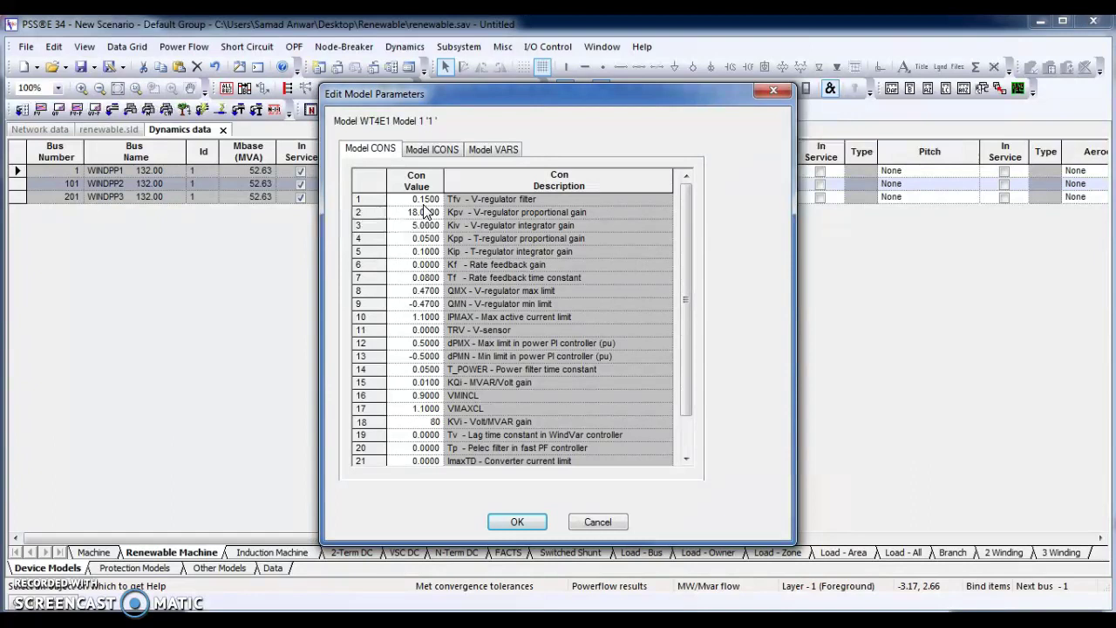
pyautogui.press('Down')
pyautogui.write('0.05')
pyautogui.press('Down')
# - Set Tp to 1.7, ImaxTD to 1.11 and Iphl to 1.11
pyautogui.write('1.1')
pyautogui.press('BackSpace')
pyautogui.press('BackSpace')
pyautogui.write('.7')
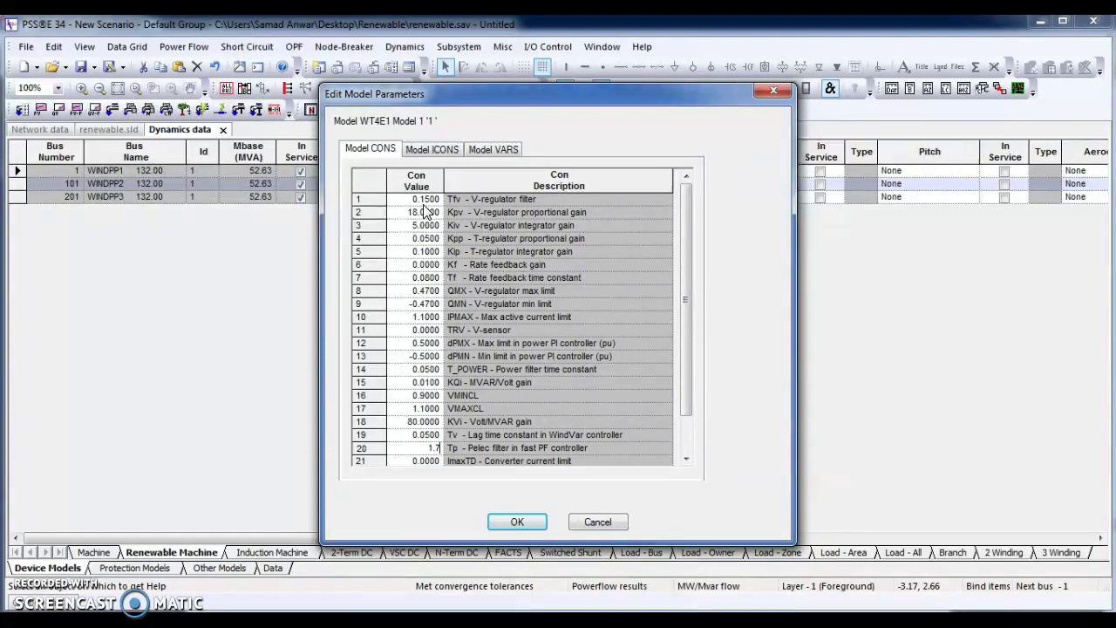
pyautogui.press('Down')
pyautogui.write('1')
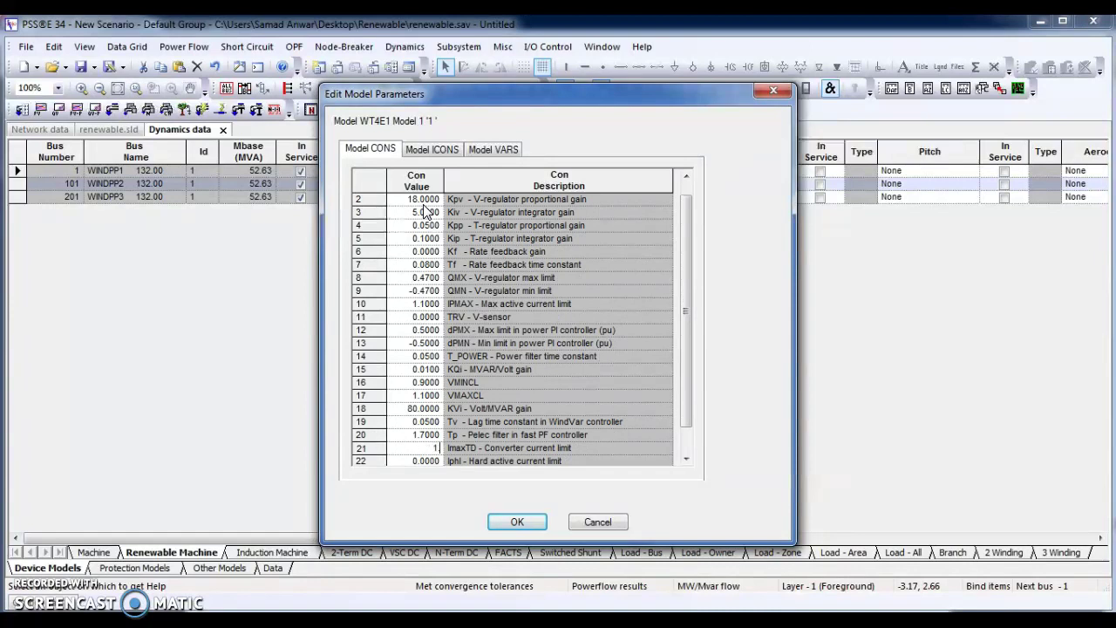
pyautogui.write('.11')
pyautogui.press('Down')
pyautogui.write('1.11')
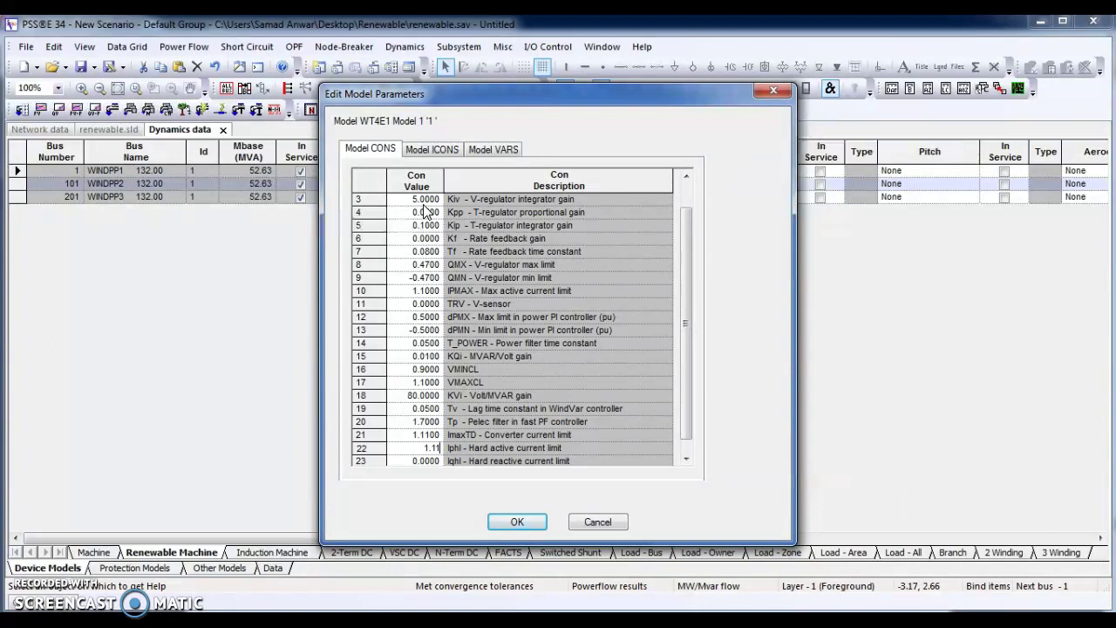
pyautogui.press('Down')
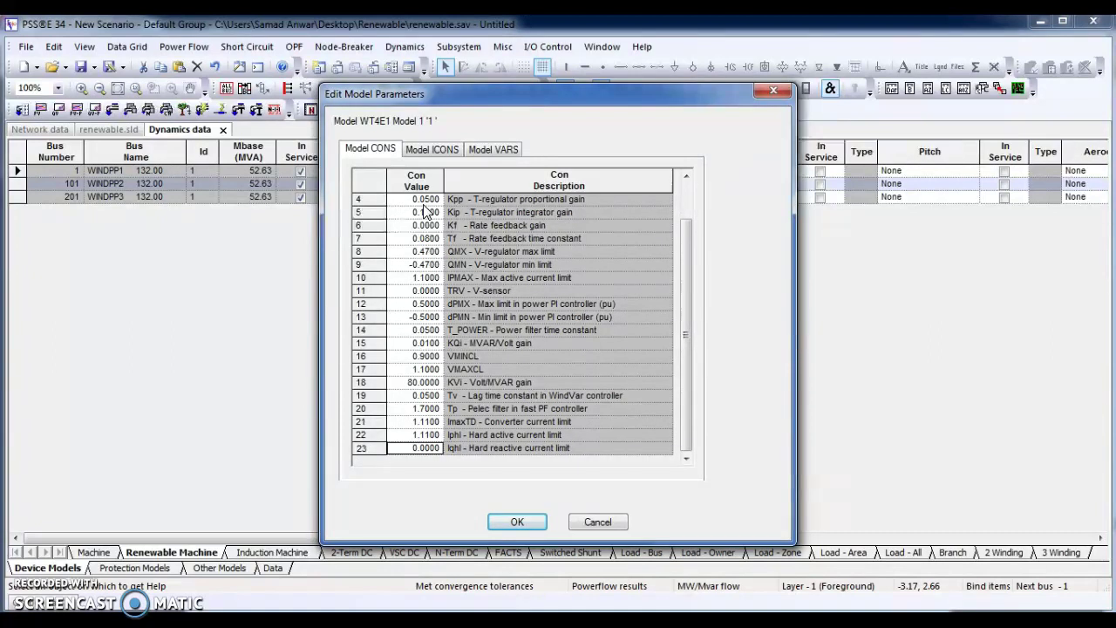
pyautogui.press('Up')
pyautogui.press('Up')
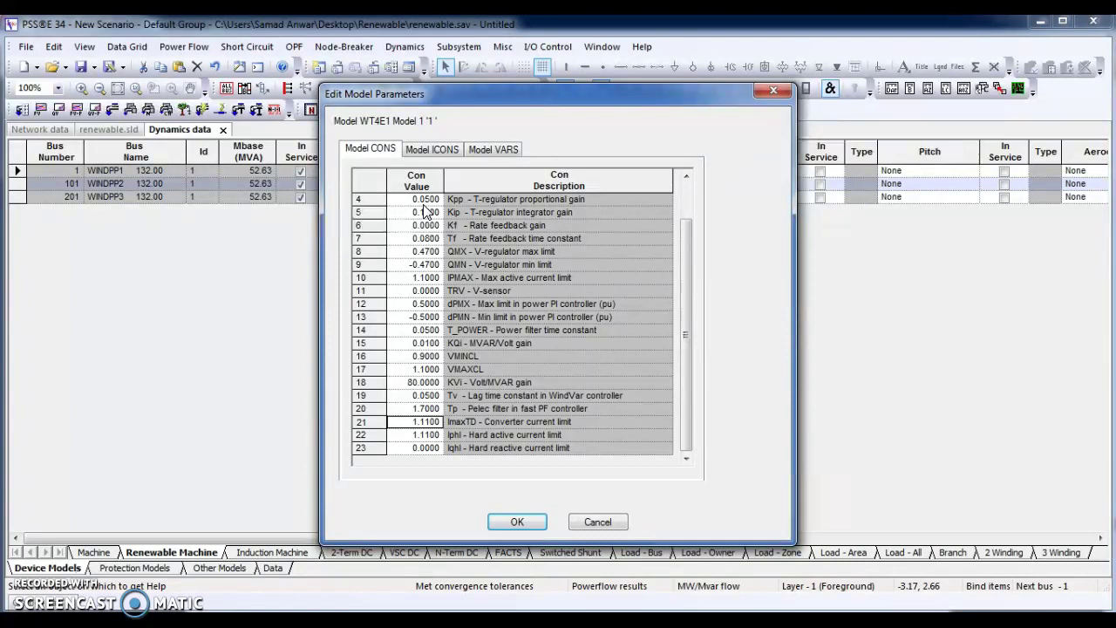
# - Set Iqhl to 1.1, correct ImaxTD to 1.7 and Tp to 0.05, and accept the WT4E1 CONs
pyautogui.press('Down')
pyautogui.press('Down')
pyautogui.write('1.1')
pyautogui.press('Up')
pyautogui.press('Up')
pyautogui.write('1.7')
pyautogui.press('Up')
pyautogui.write('1.05')
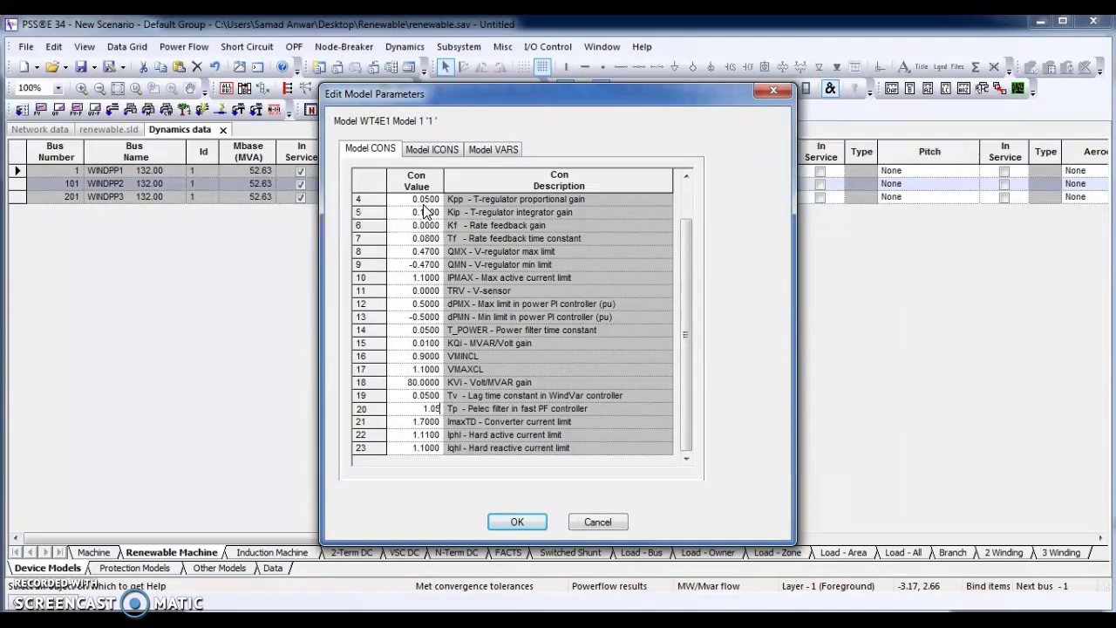
pyautogui.press('Up')
pyautogui.press('Down')
pyautogui.write('0.05')
pyautogui.click(411, 303)
pyautogui.click(533, 526)
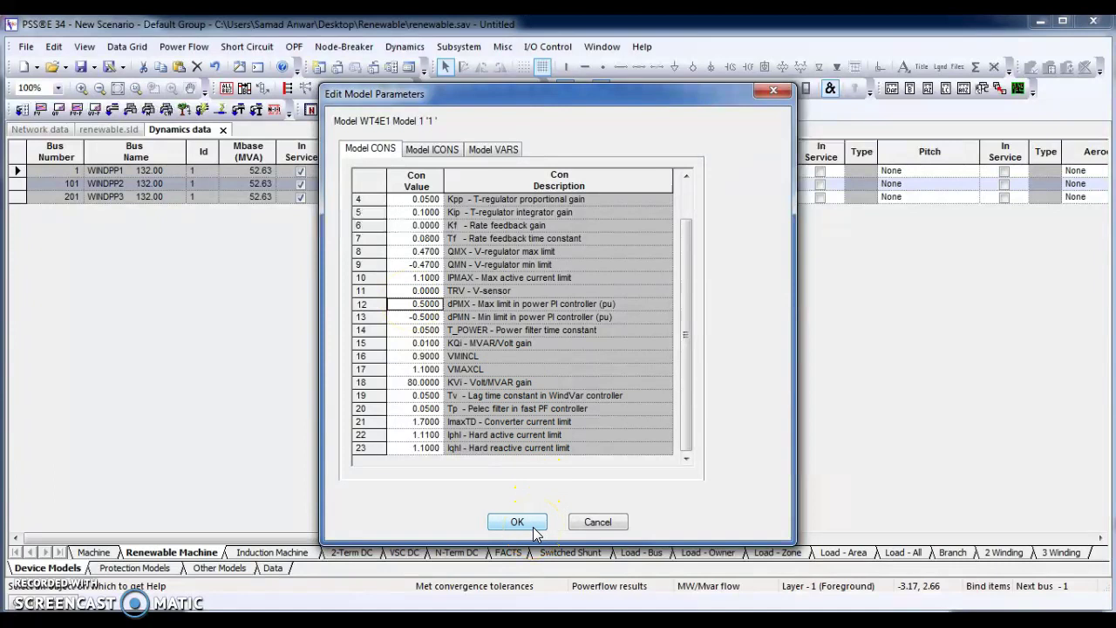
pyautogui.moveTo(682, 305); pyautogui.dragTo(692, 229)
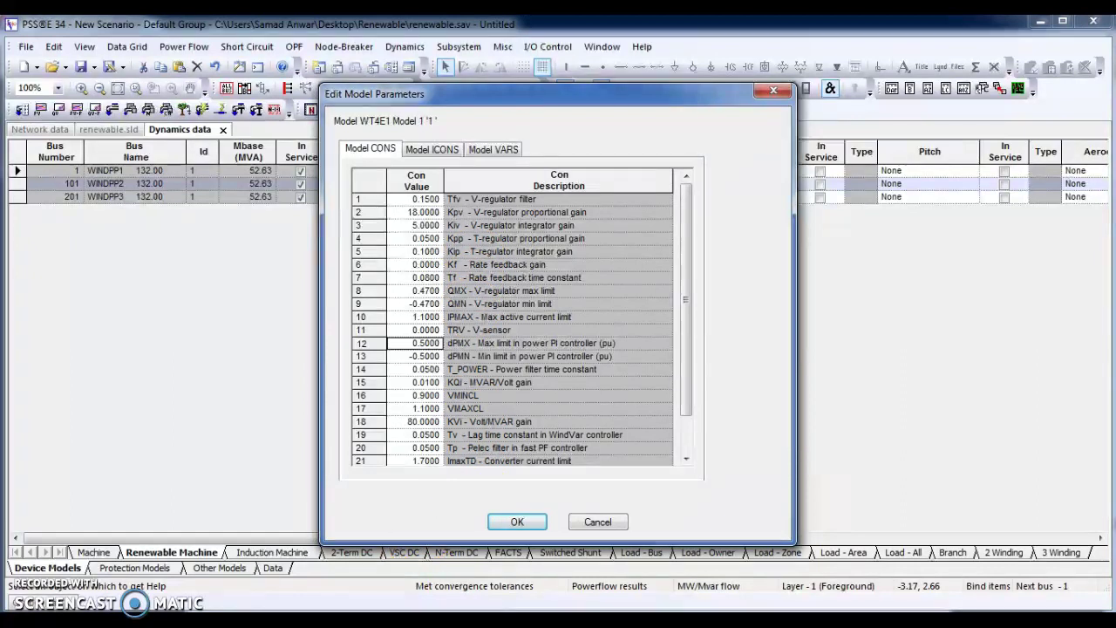
# - Jump MODELS.pdf to page 673 to view the WT4E1 control model diagram
pyautogui.moveTo(288, 619)
pyautogui.click(283, 591)
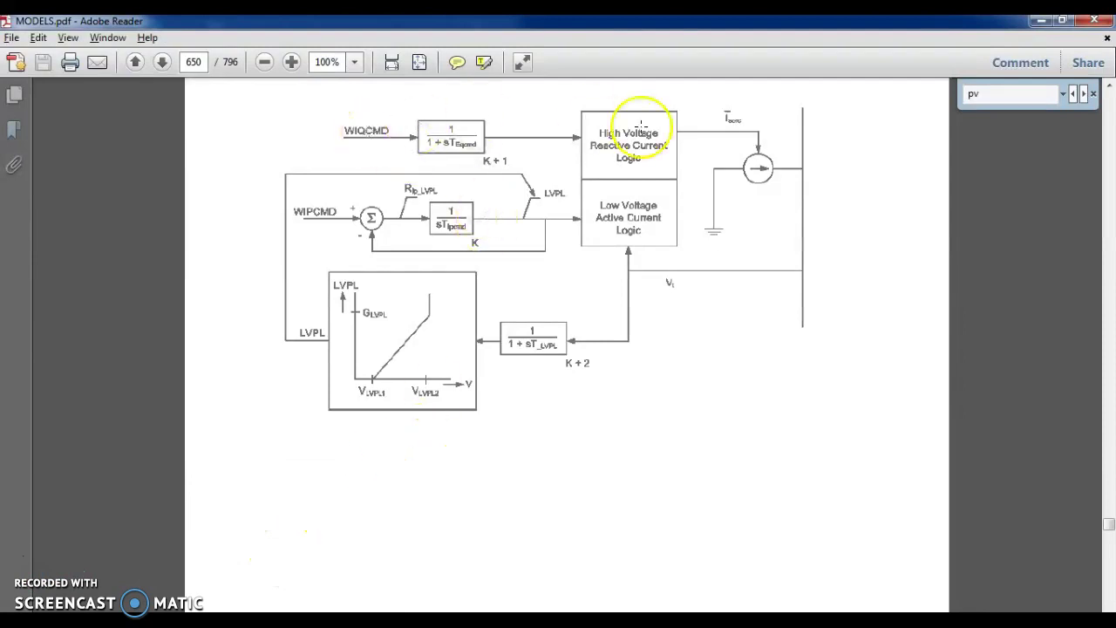
pyautogui.click(206, 61)
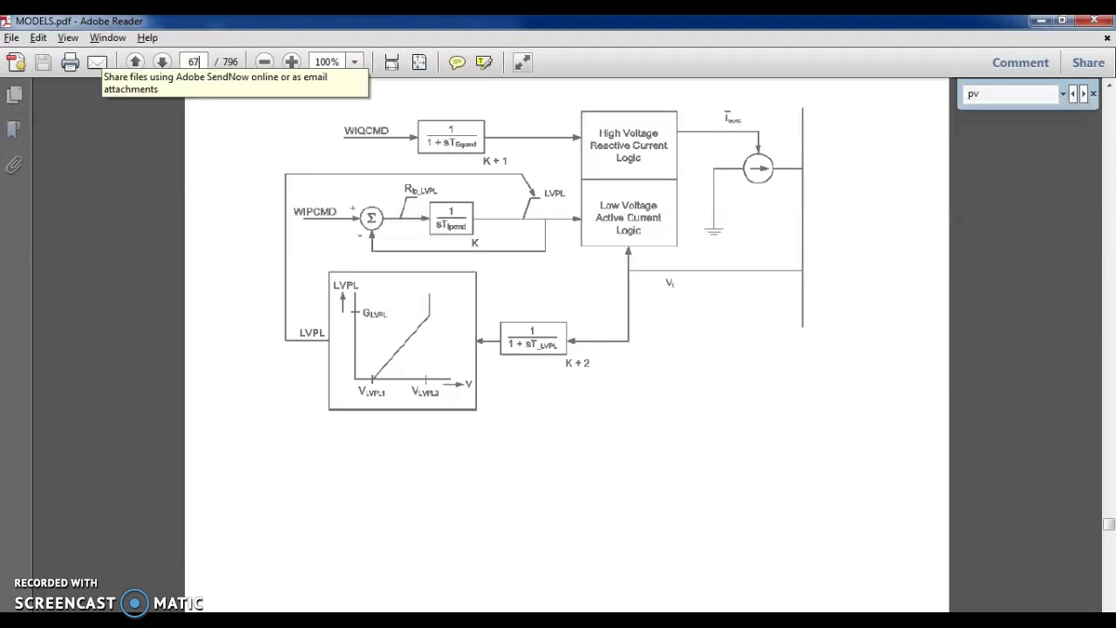
pyautogui.write('673')
pyautogui.press('Return')
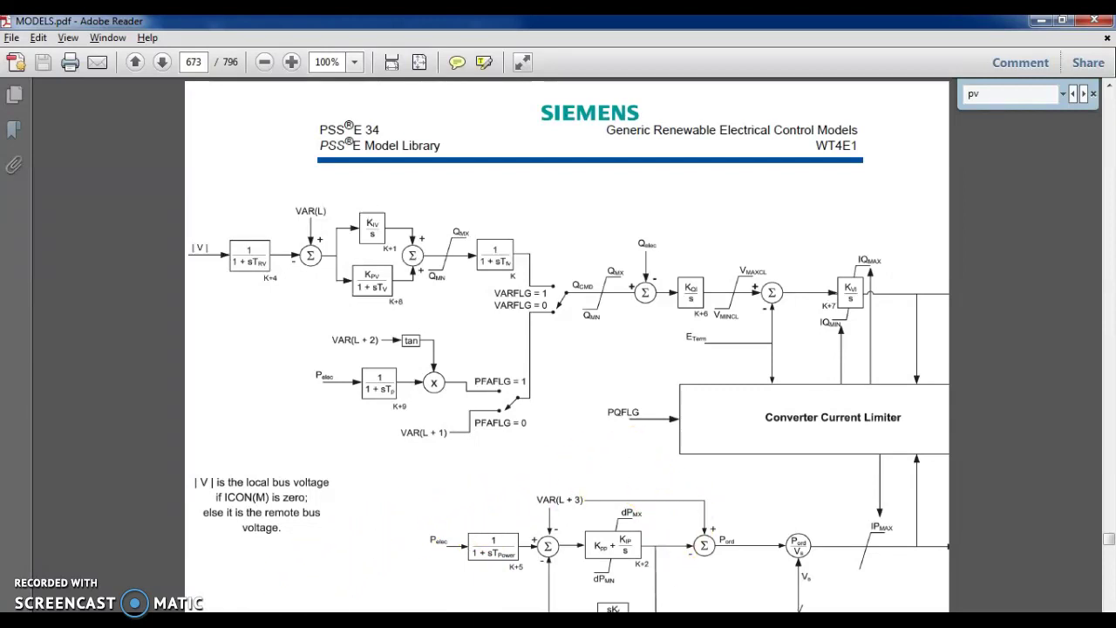
# - Back in PSS®E, accept the WT4E1 parameters and close the dialog
pyautogui.moveTo(297, 620)
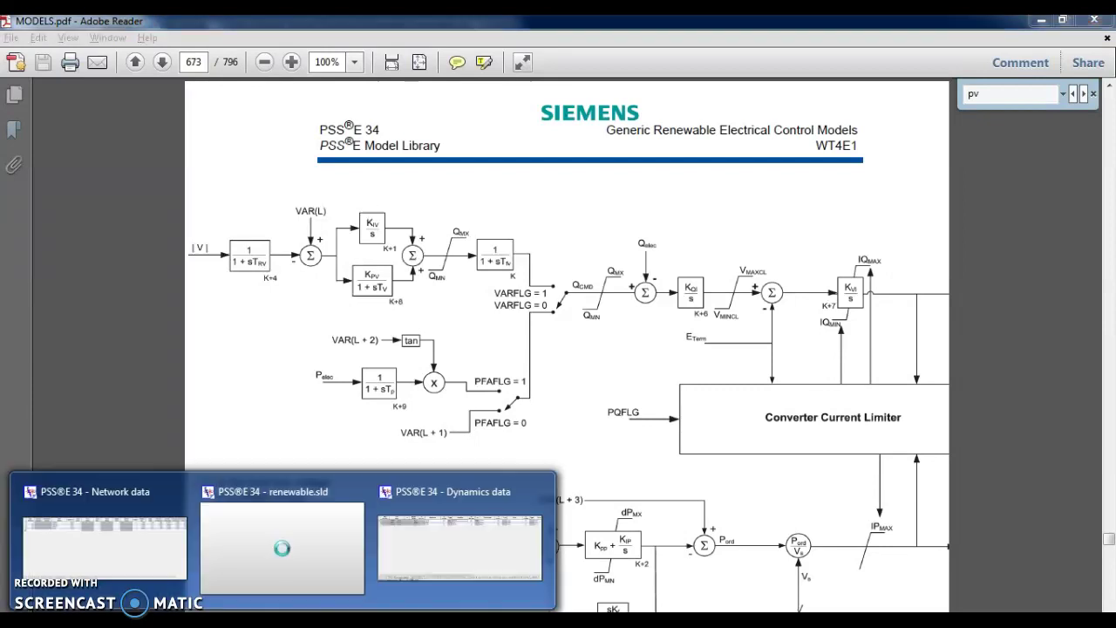
pyautogui.click(421, 556)
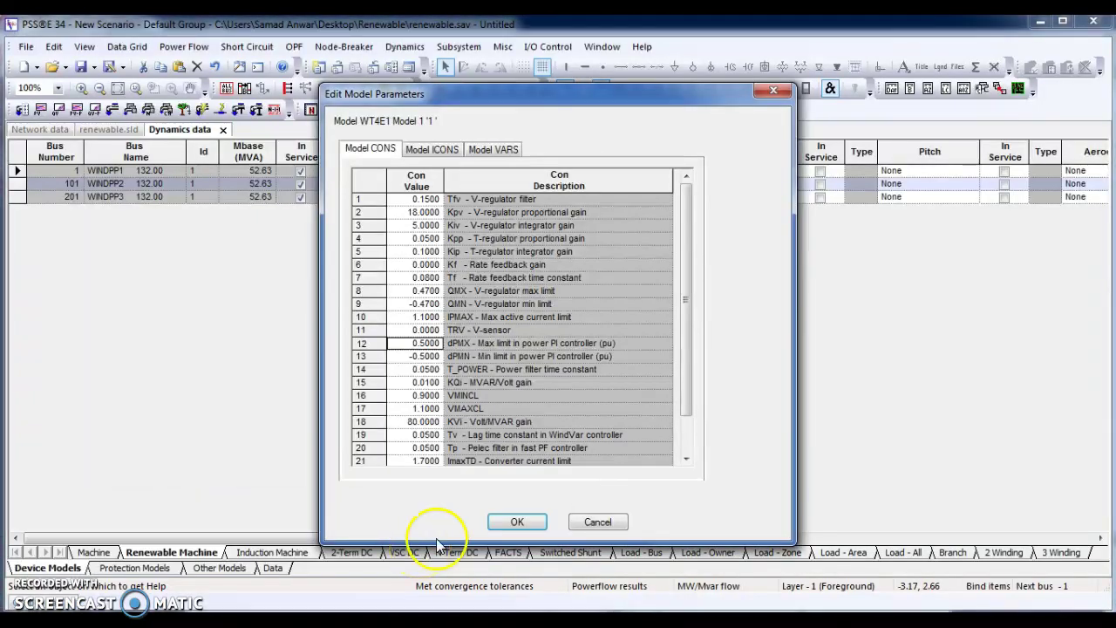
pyautogui.click(518, 522)
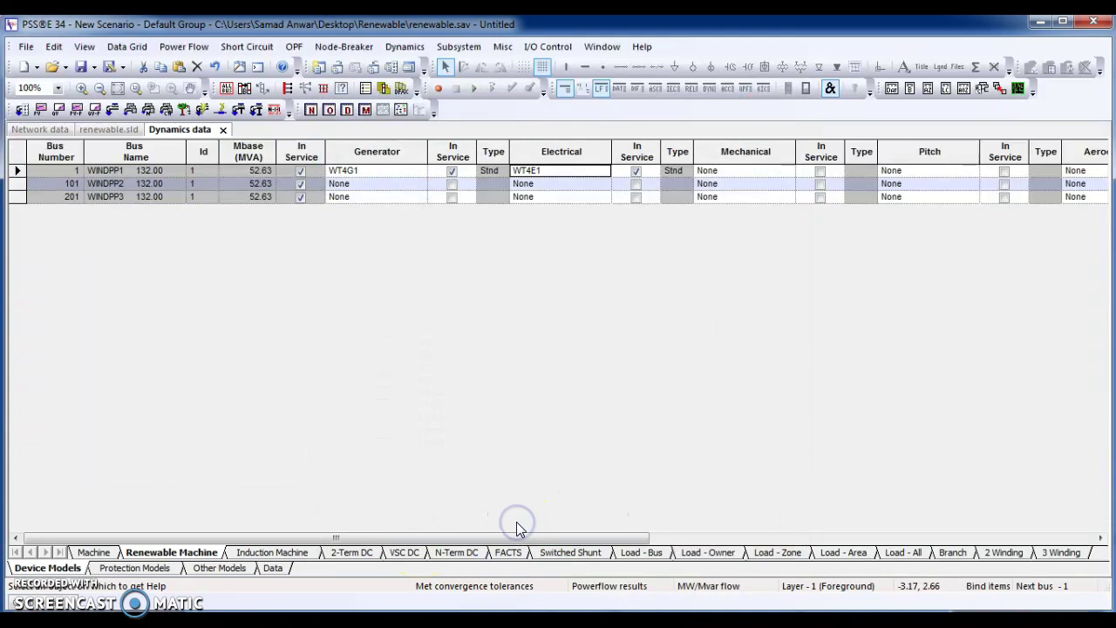
# - Select and copy bus 1's nine WT4G1 CON values, then close the dialog unchanged
pyautogui.click(745, 196)
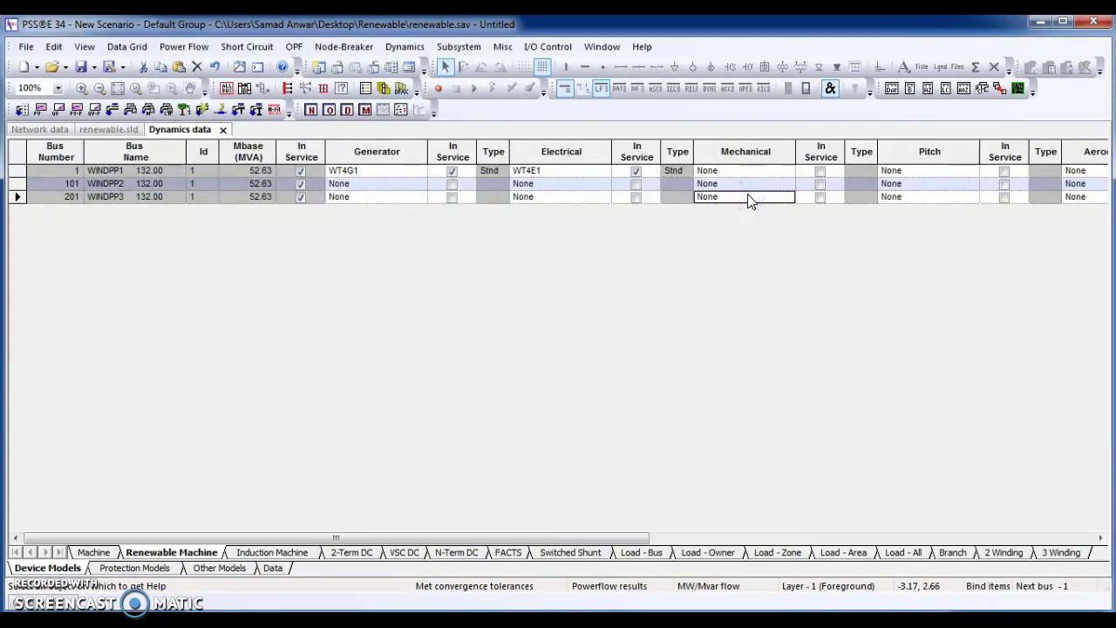
pyautogui.click(397, 174)
pyautogui.rightClick(397, 174)
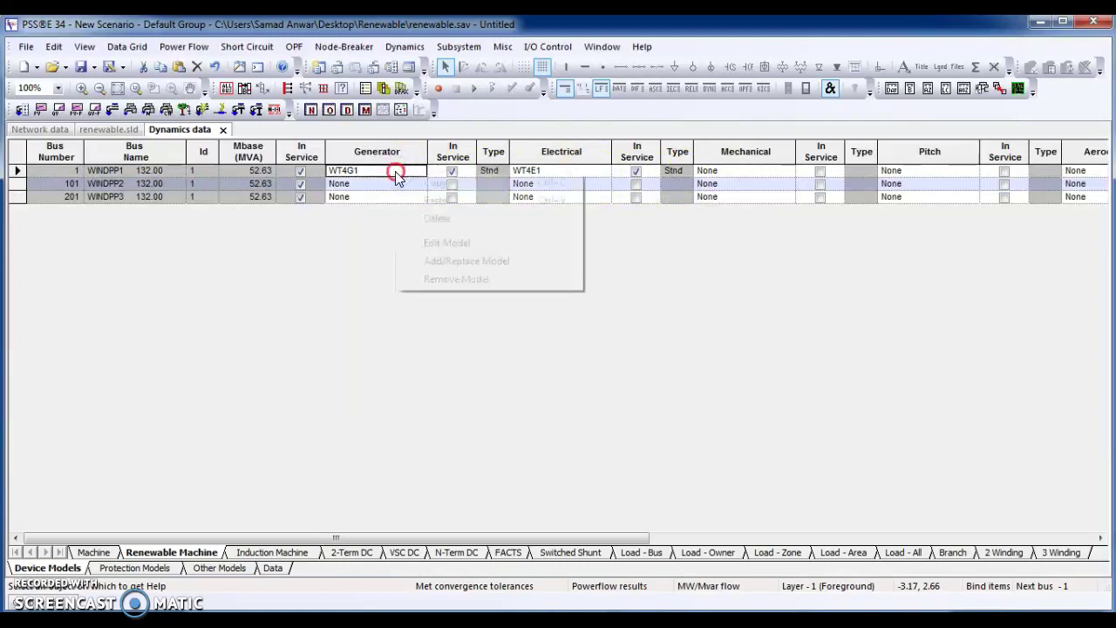
pyautogui.click(460, 245)
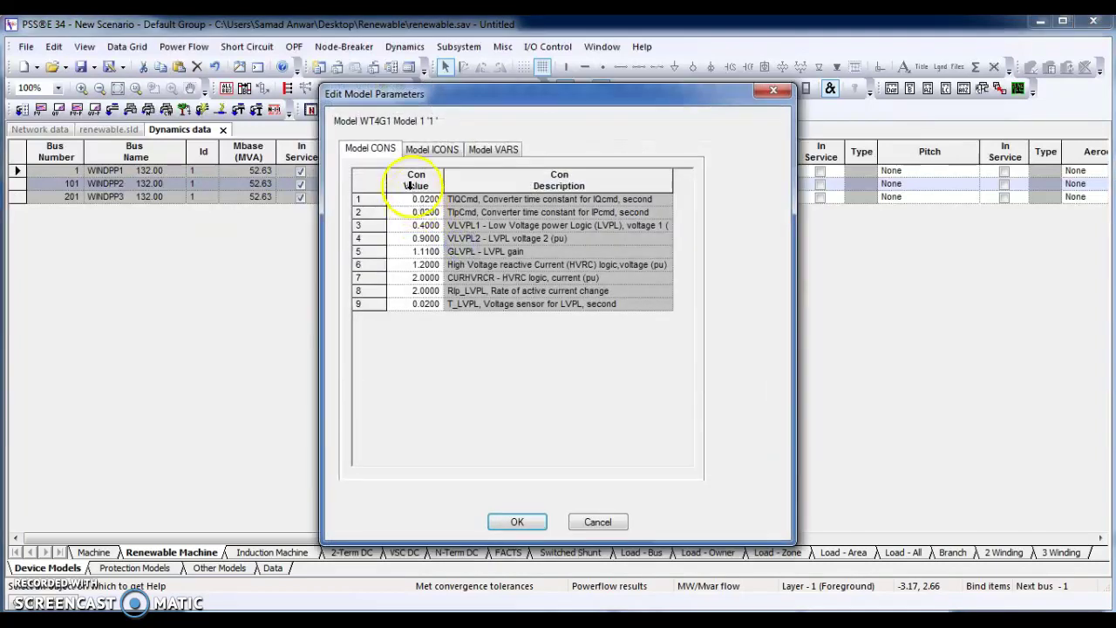
pyautogui.click(415, 200)
pyautogui.hotkey('shift', 'Down')
pyautogui.hotkey('shift', 'Down')
pyautogui.hotkey('shift', 'Down')
pyautogui.hotkey('shift', 'Down')
pyautogui.hotkey('shift', 'Down')
pyautogui.hotkey('shift', 'Down')
pyautogui.hotkey('shift', 'Down')
pyautogui.hotkey('shift', 'Down')
pyautogui.hotkey('ctrl', 'c')
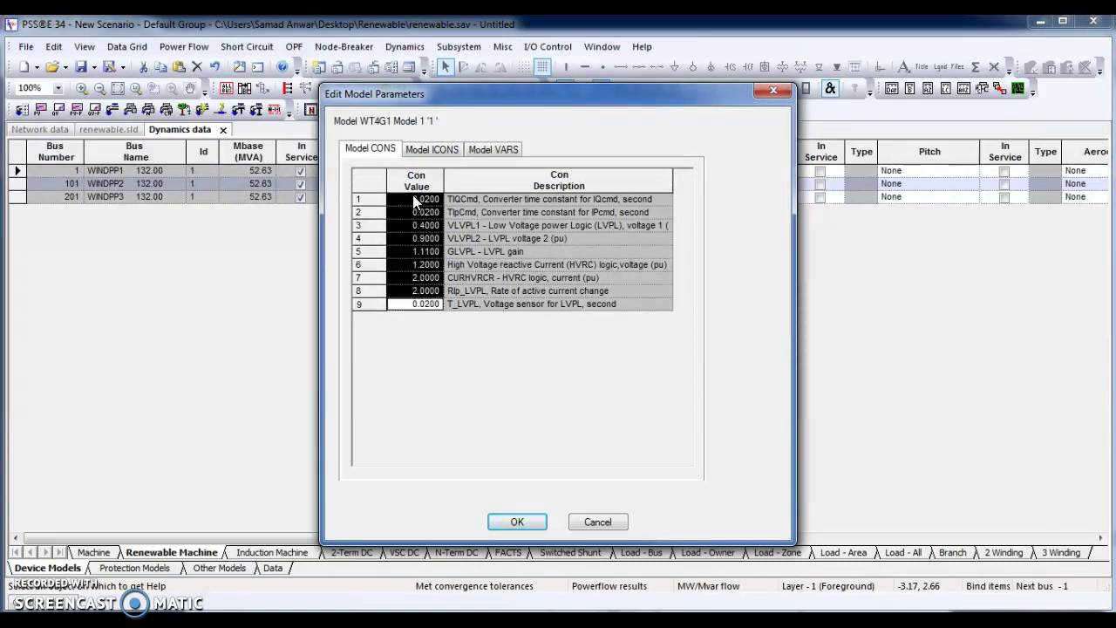
pyautogui.click(602, 523)
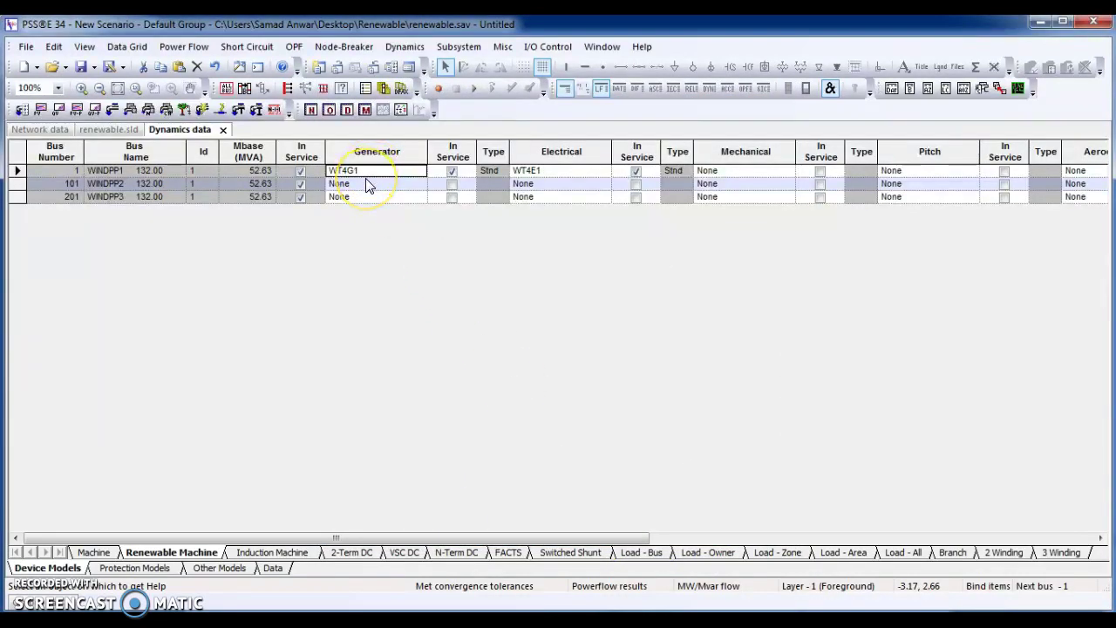
# - Assign the WT4G1 generator model to bus 101 and accept its parameters
pyautogui.rightClick(367, 183)
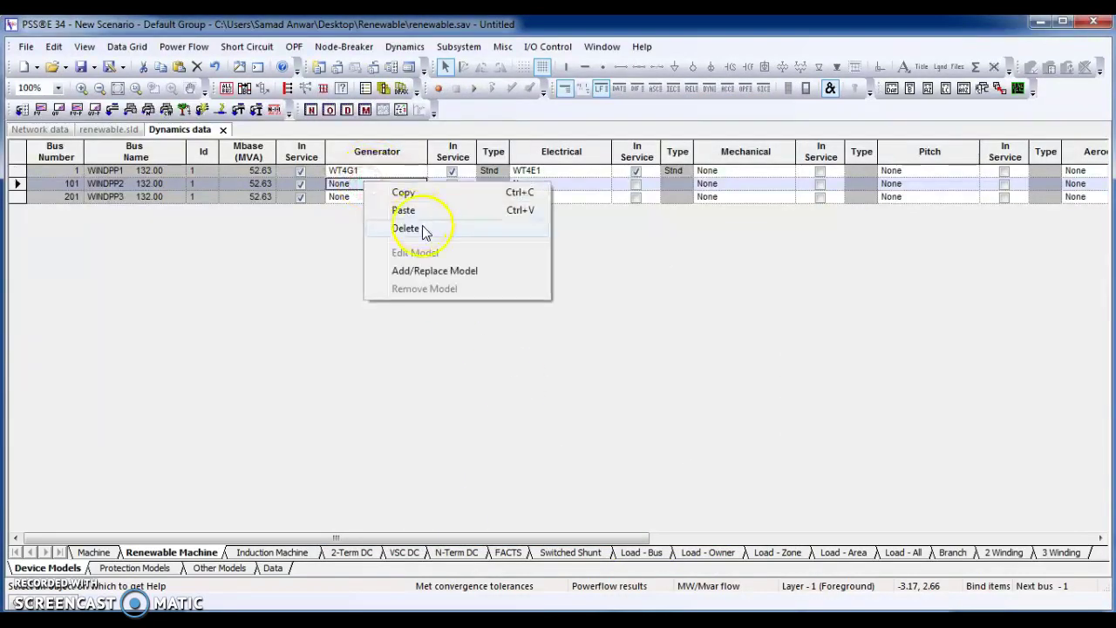
pyautogui.click(429, 271)
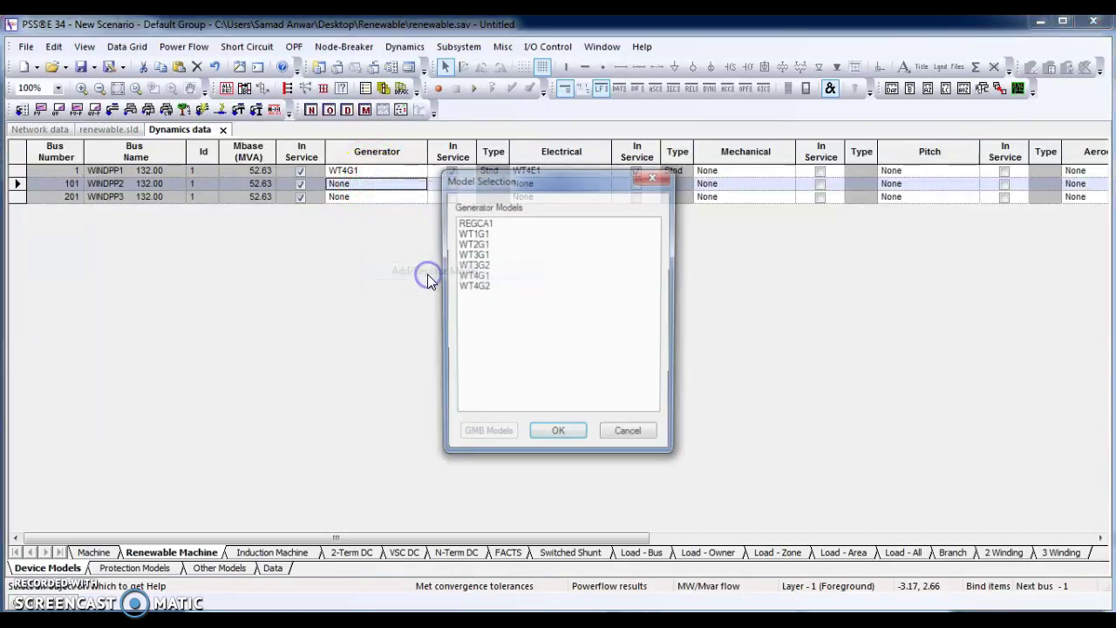
pyautogui.click(472, 276)
pyautogui.doubleClick(473, 274)
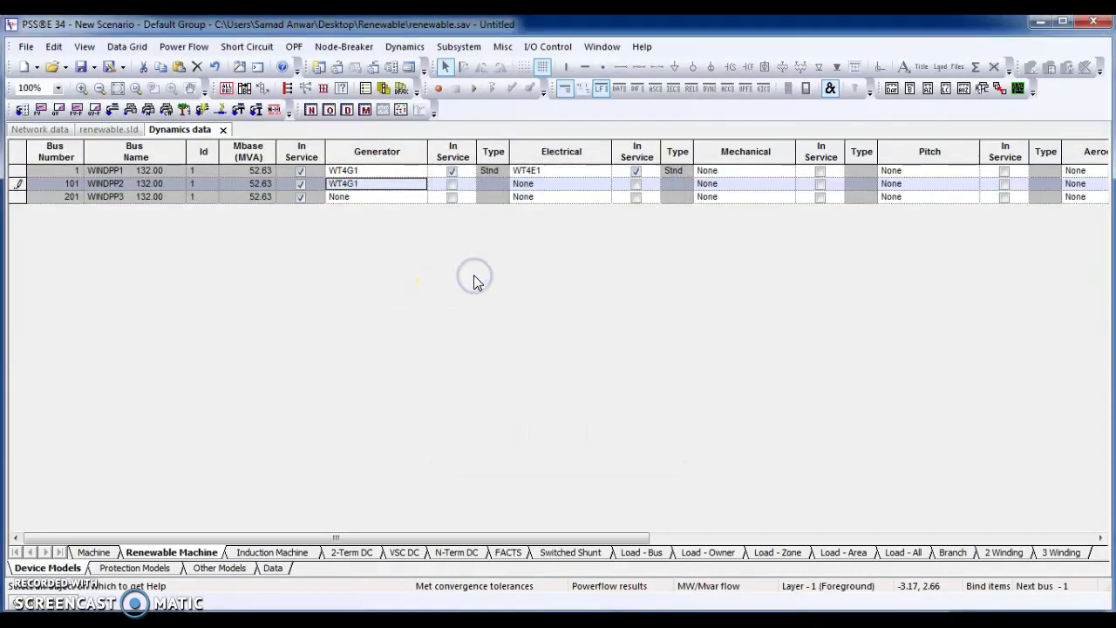
pyautogui.click(538, 183)
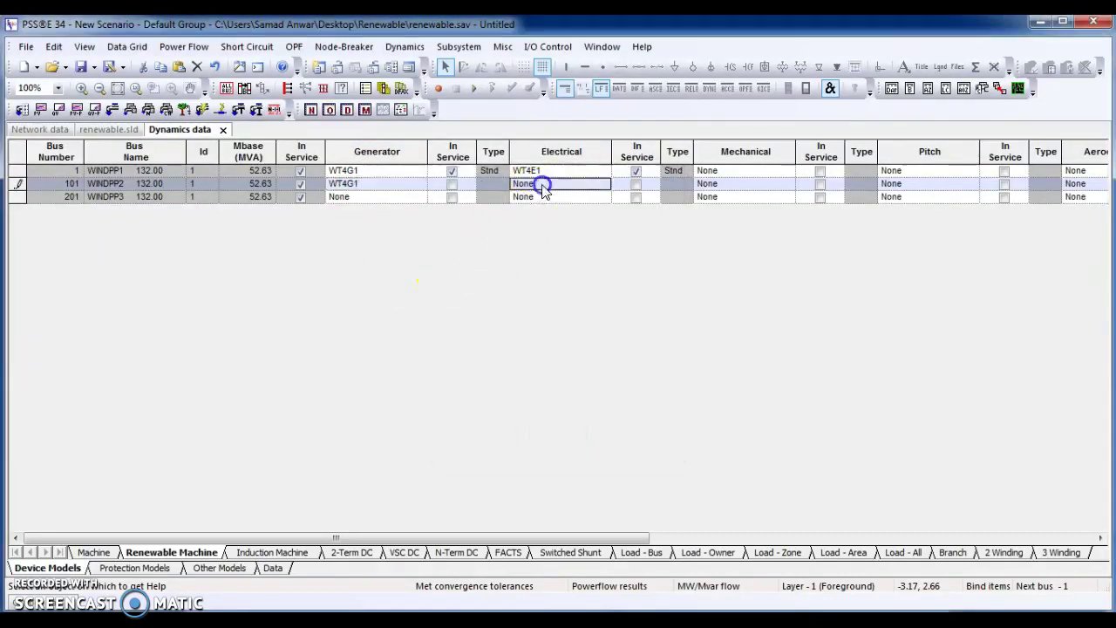
pyautogui.doubleClick(391, 184)
pyautogui.click(397, 200)
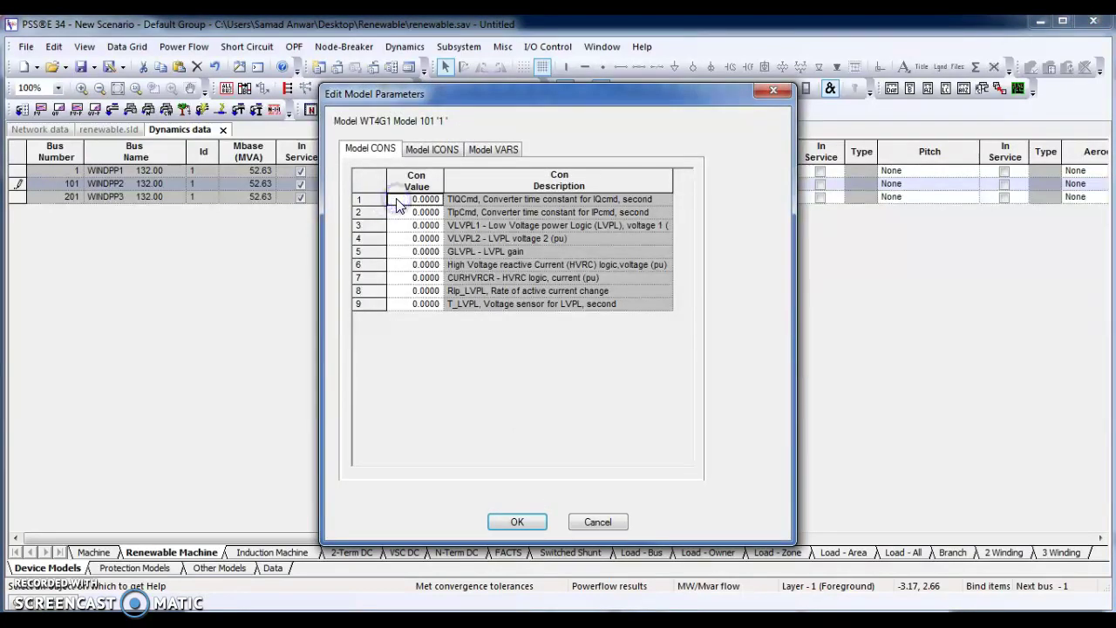
pyautogui.click(517, 522)
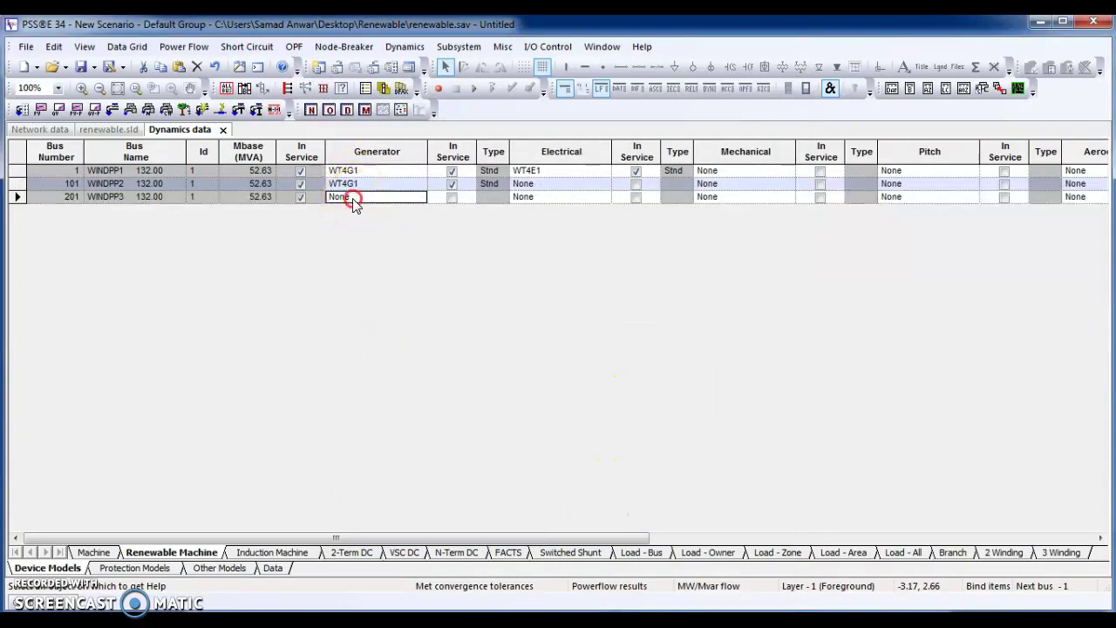
# - Assign WT4G1 to bus 201 and paste bus 1's CON values into it
pyautogui.rightClick(353, 200)
pyautogui.click(408, 289)
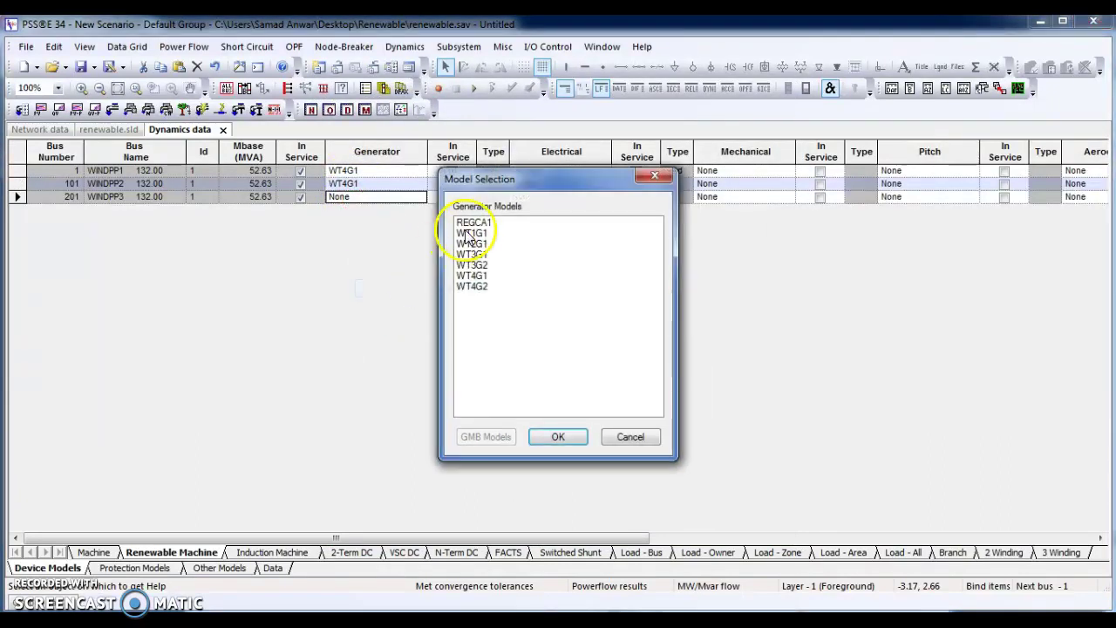
pyautogui.doubleClick(472, 275)
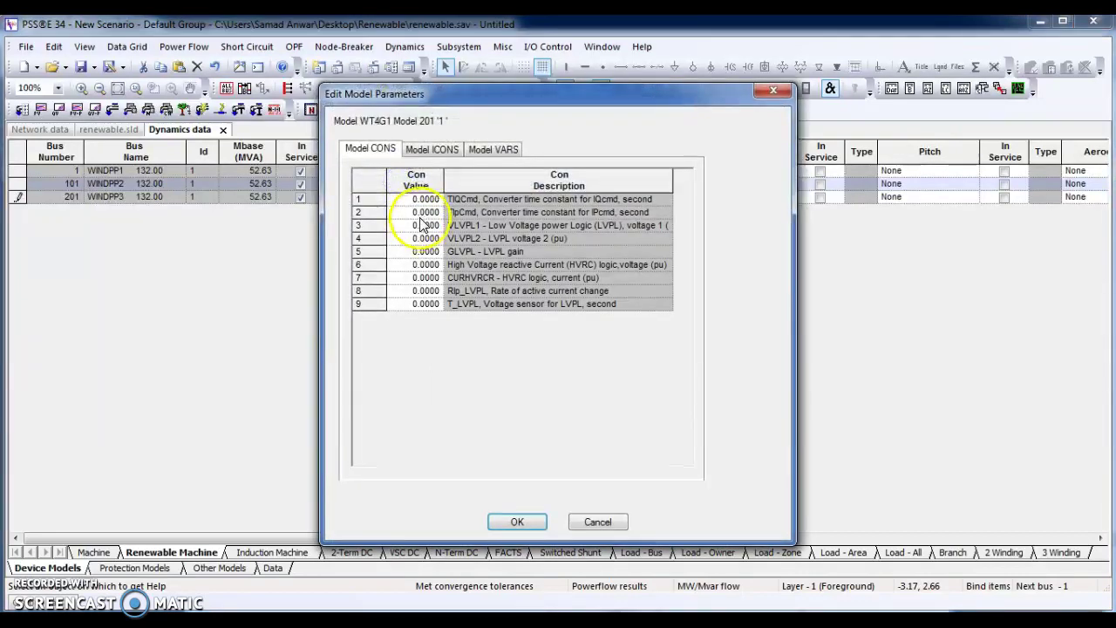
pyautogui.hotkey('ctrl', 'v')
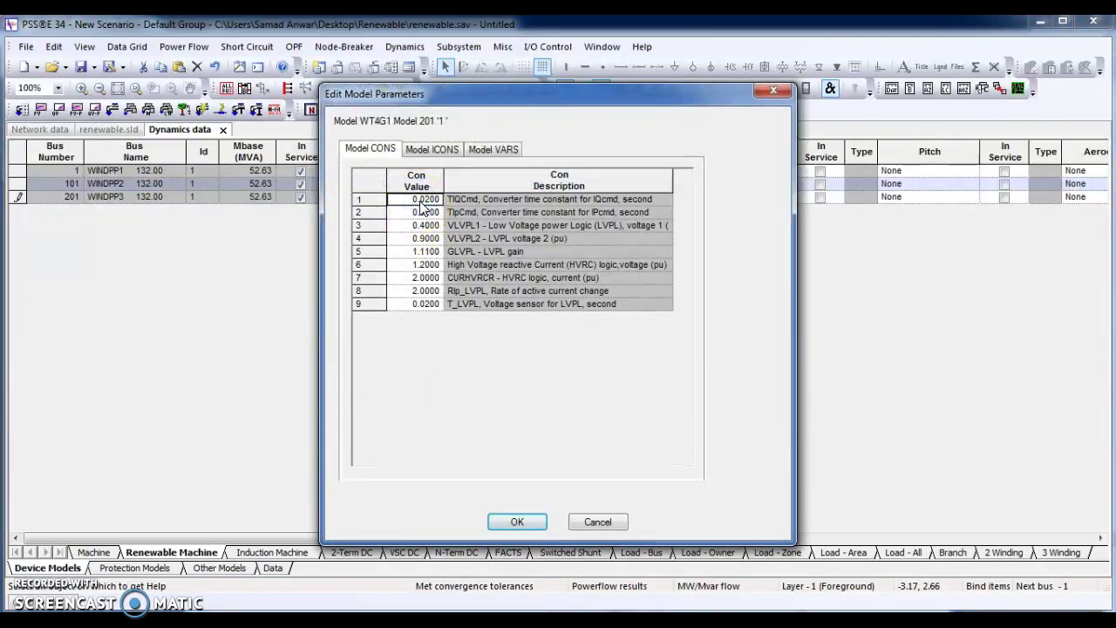
# - Confirm bus 201's WT4G1 CONs, then copy bus 1's WT4E1 CON values
pyautogui.click(517, 519)
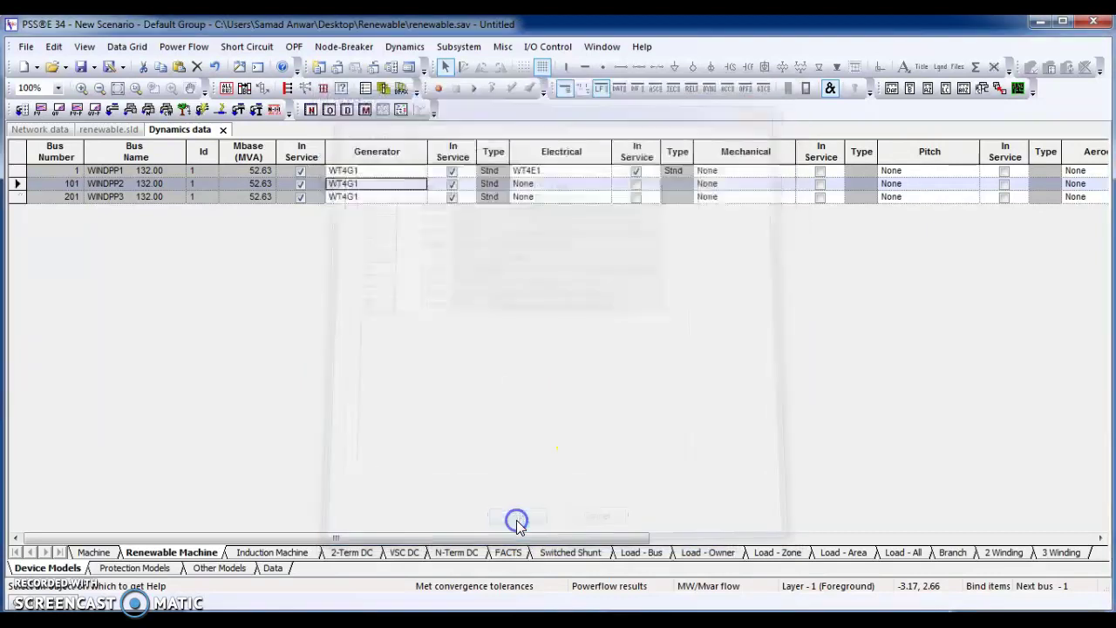
pyautogui.click(533, 185)
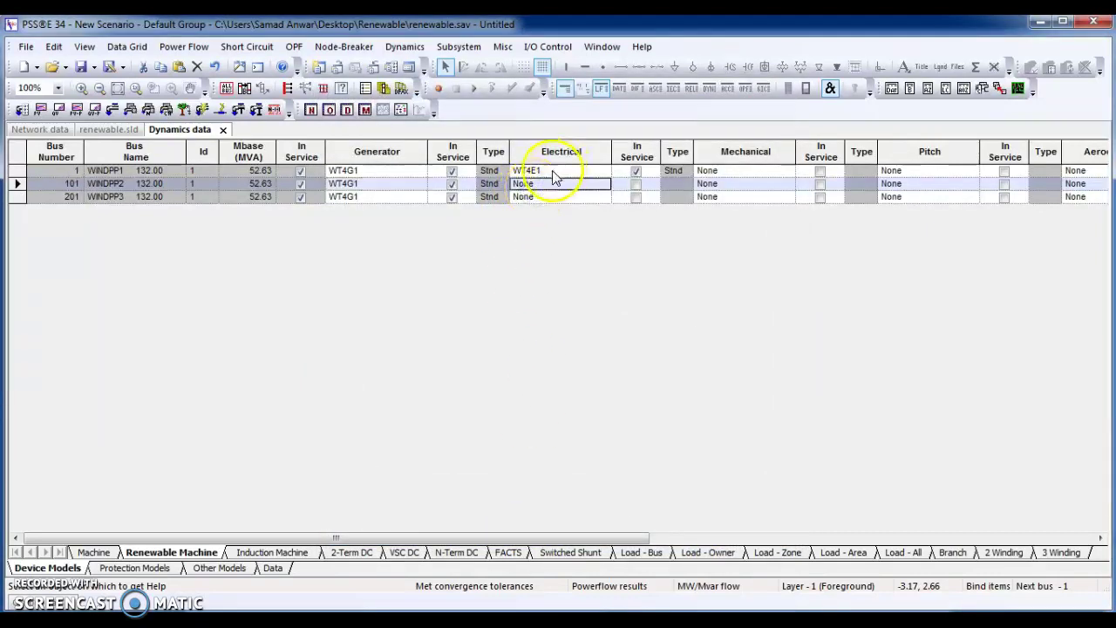
pyautogui.click(555, 172)
pyautogui.rightClick(552, 171)
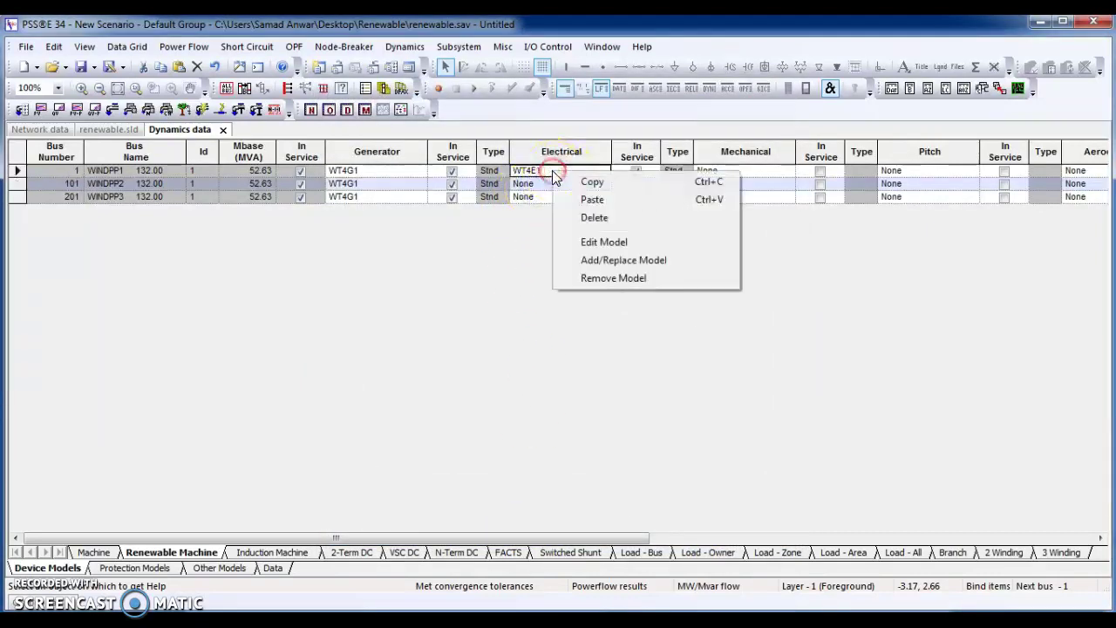
pyautogui.click(611, 242)
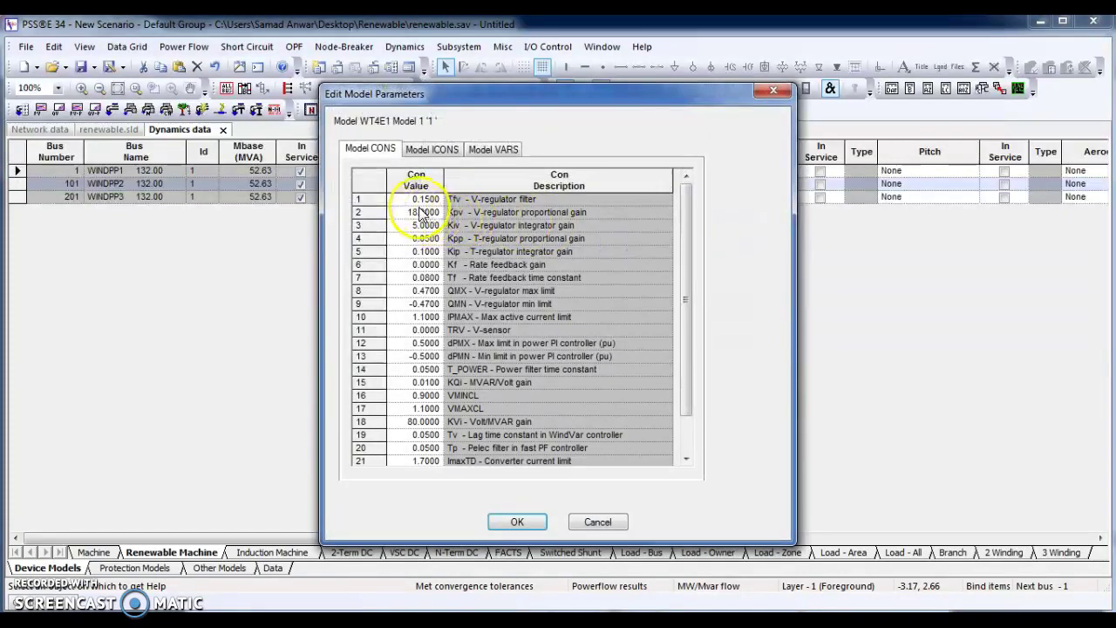
pyautogui.click(419, 202)
pyautogui.click(422, 211)
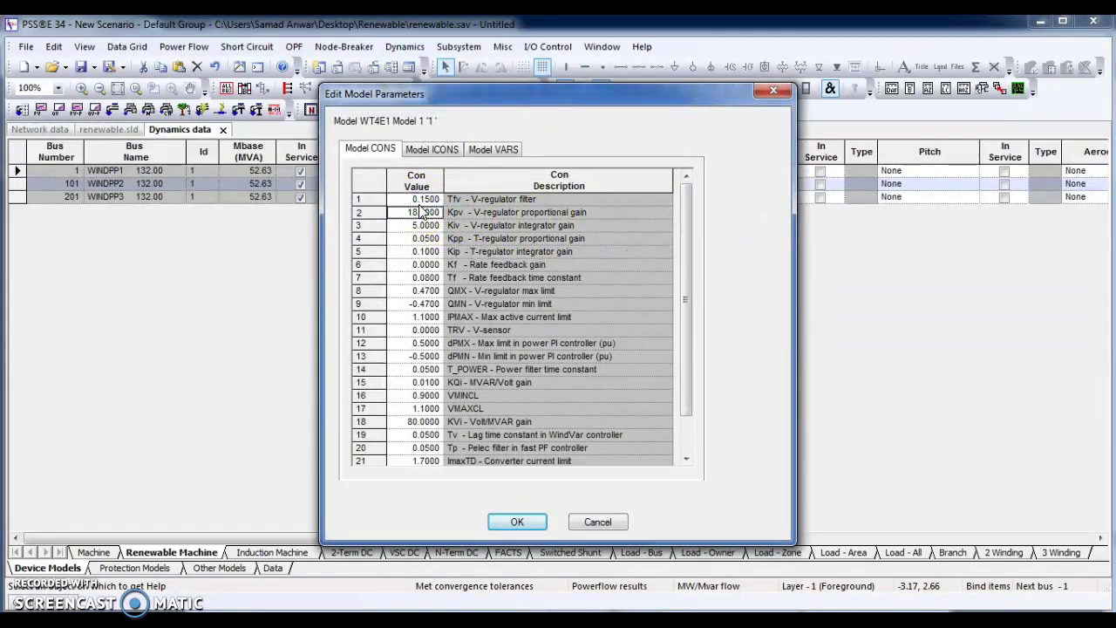
pyautogui.click(419, 203)
pyautogui.hotkey('shift', 'Down')
pyautogui.hotkey('shift', 'Down')
pyautogui.hotkey('shift', 'Down')
pyautogui.hotkey('shift', 'Down')
pyautogui.hotkey('shift', 'Down')
pyautogui.hotkey('shift', 'Down')
pyautogui.hotkey('shift', 'Down')
pyautogui.hotkey('shift', 'Down')
pyautogui.hotkey('shift', 'Down')
pyautogui.hotkey('shift', 'Down')
pyautogui.hotkey('shift', 'Down')
pyautogui.hotkey('shift', 'Down')
pyautogui.hotkey('shift', 'Down')
pyautogui.hotkey('shift', 'Down')
pyautogui.hotkey('shift', 'Down')
pyautogui.hotkey('shift', 'Down')
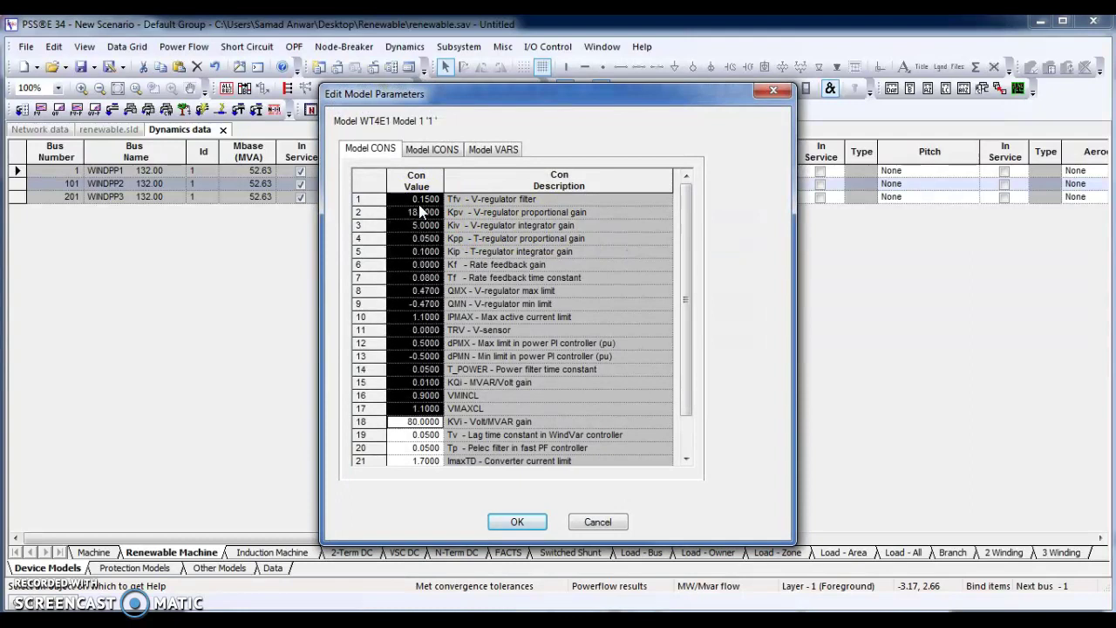
pyautogui.hotkey('shift', 'Down')
pyautogui.hotkey('shift', 'Down')
pyautogui.hotkey('shift', 'Down')
pyautogui.hotkey('shift', 'Down')
pyautogui.hotkey('shift', 'Down')
pyautogui.hotkey('ctrl', 'c')
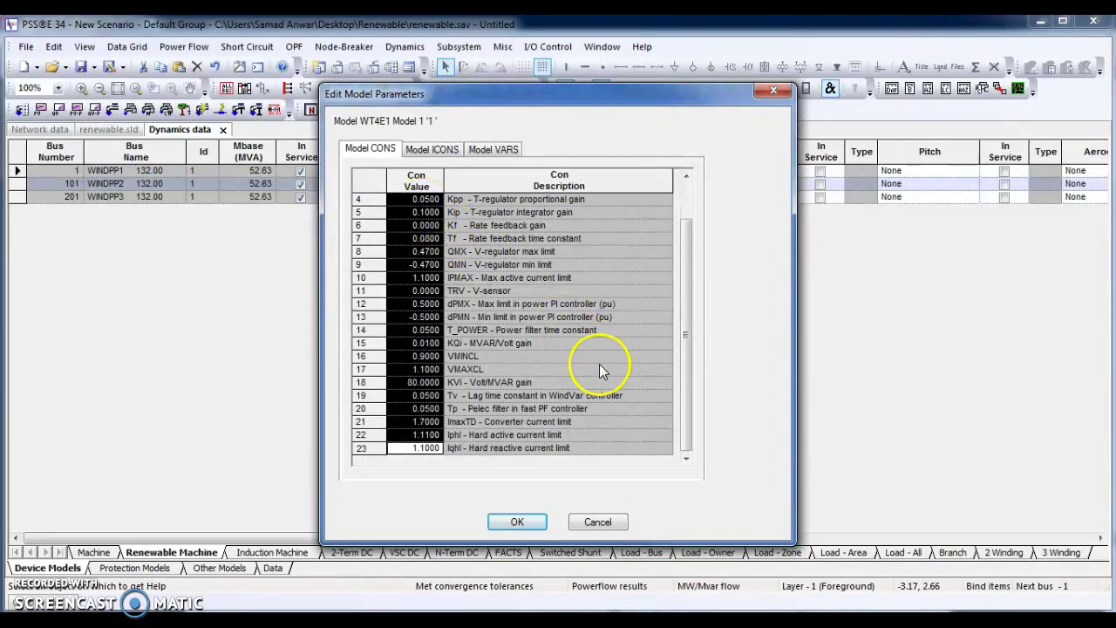
pyautogui.click(592, 522)
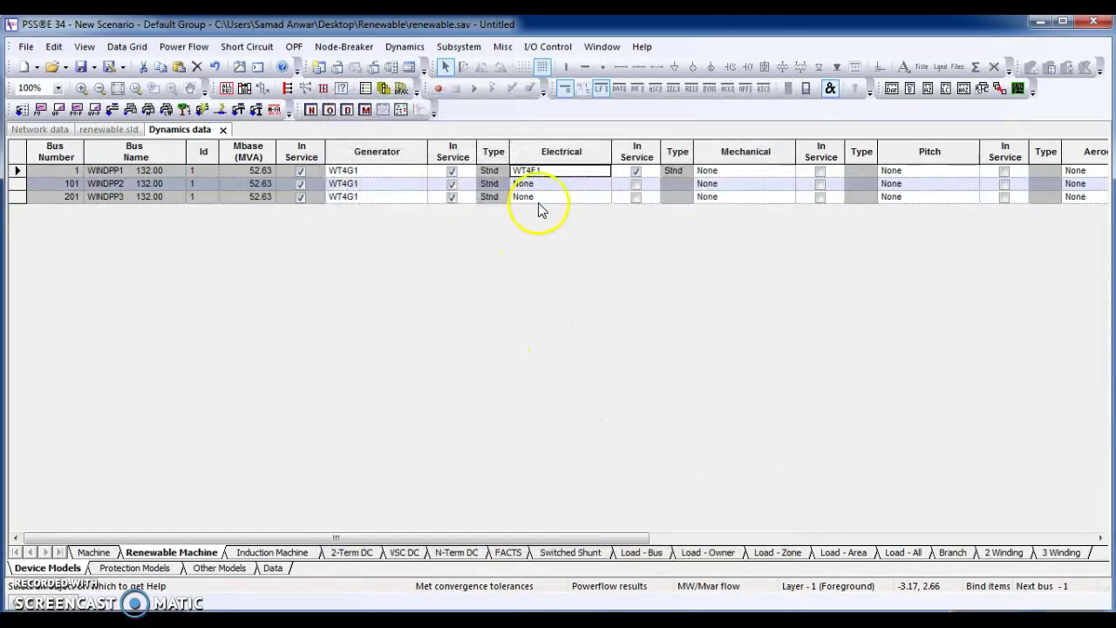
# - Give bus 101 a WT4E1 electrical model with bus 1's pasted CON values
pyautogui.rightClick(538, 185)
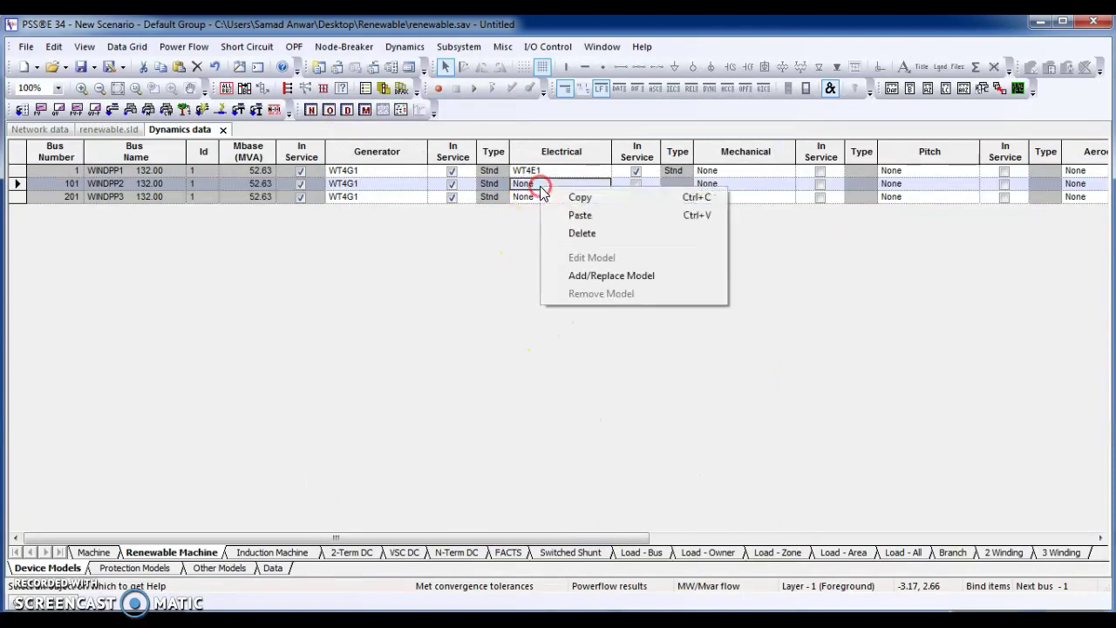
pyautogui.click(602, 275)
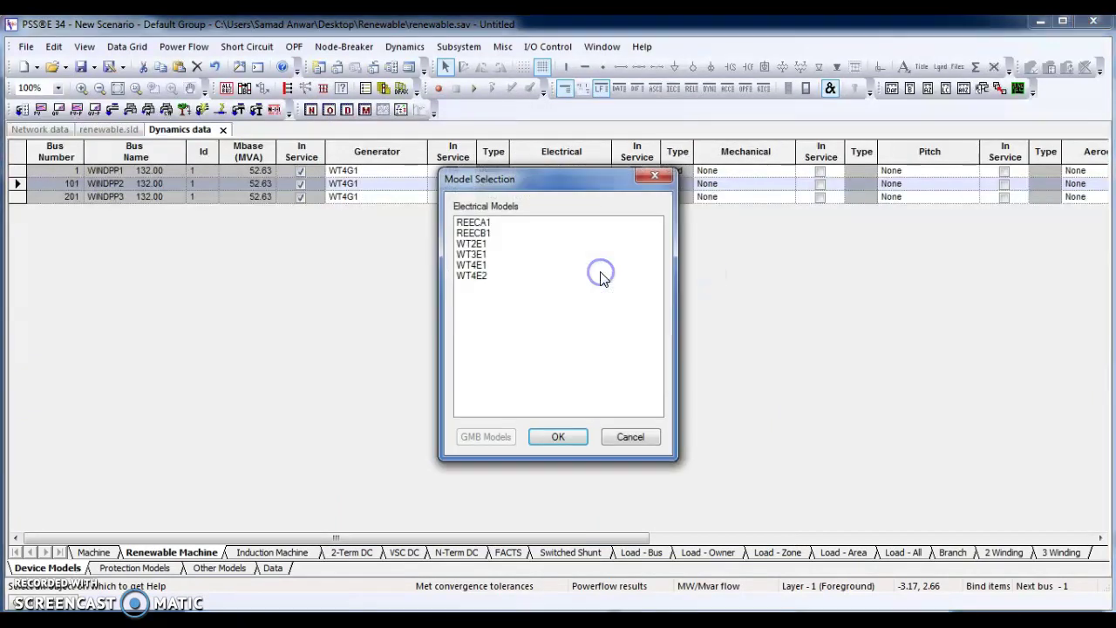
pyautogui.doubleClick(472, 264)
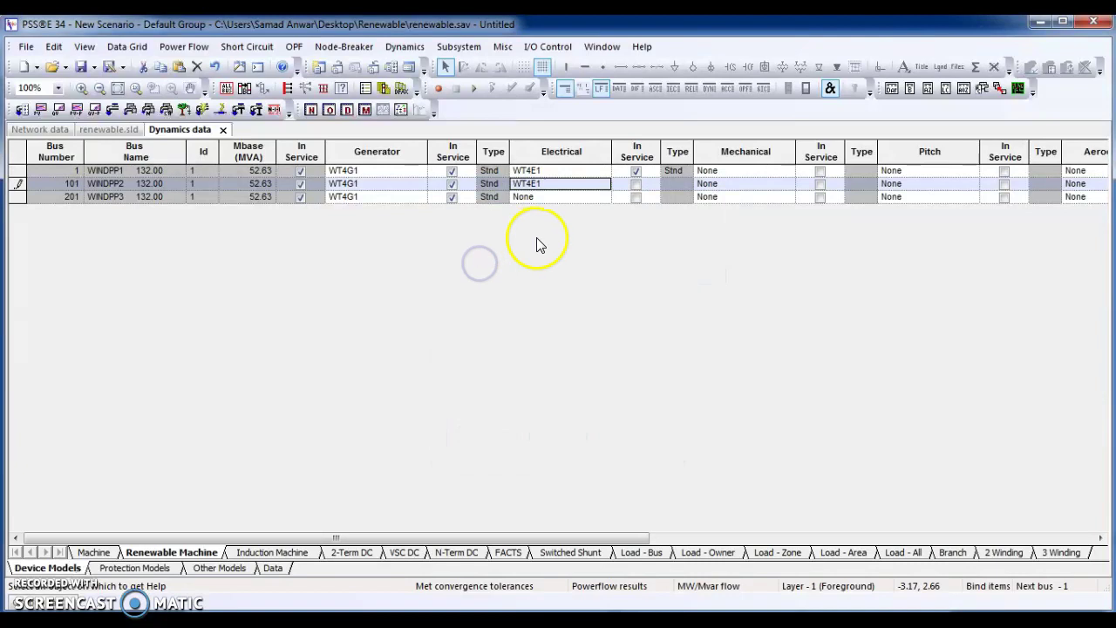
pyautogui.doubleClick(558, 185)
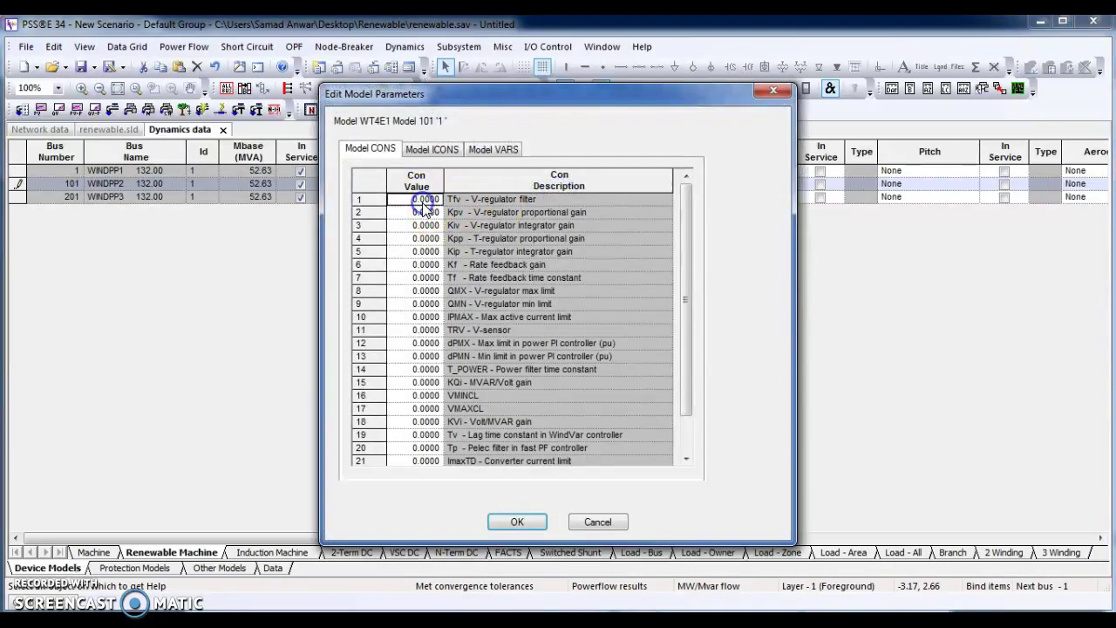
pyautogui.hotkey('ctrl', 'v')
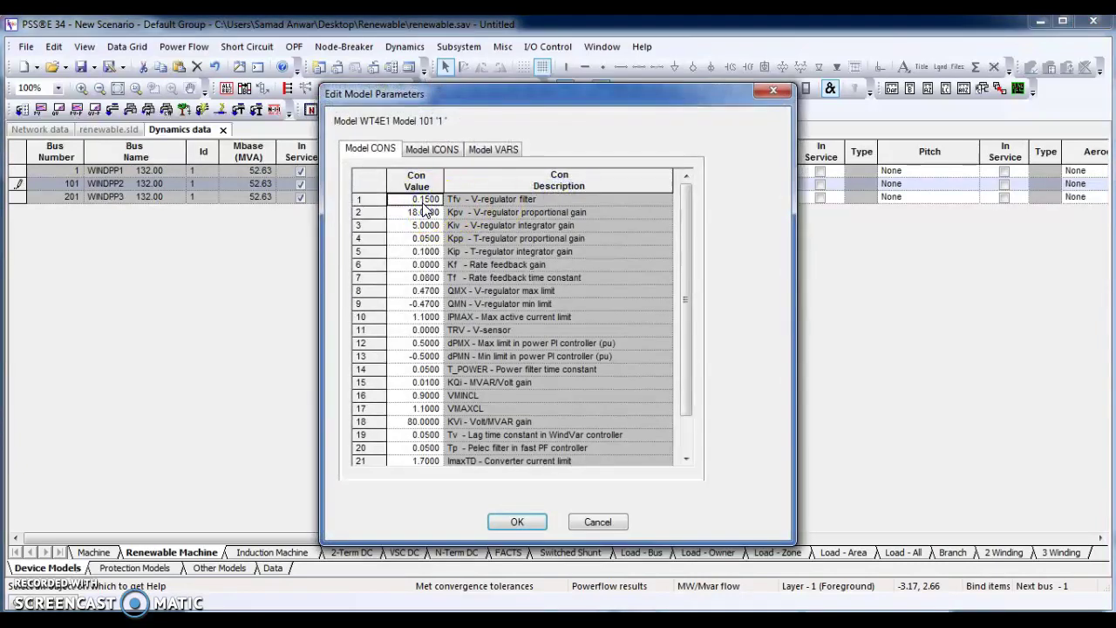
pyautogui.click(520, 522)
# - Give bus 201 a WT4E1 electrical model with bus 1's pasted CON values
pyautogui.rightClick(539, 200)
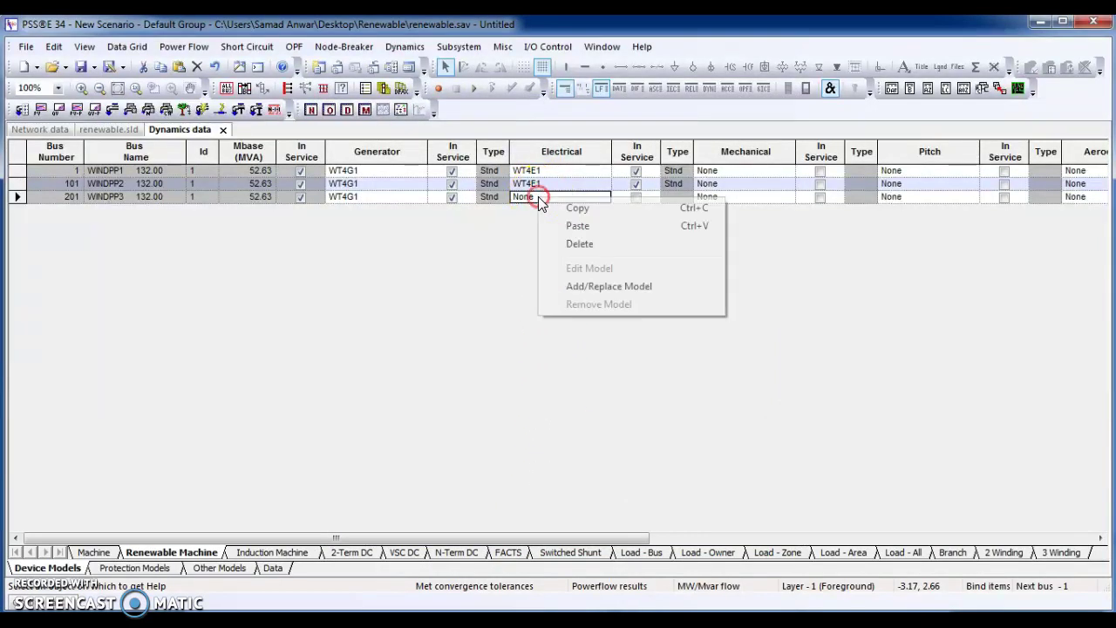
pyautogui.click(596, 289)
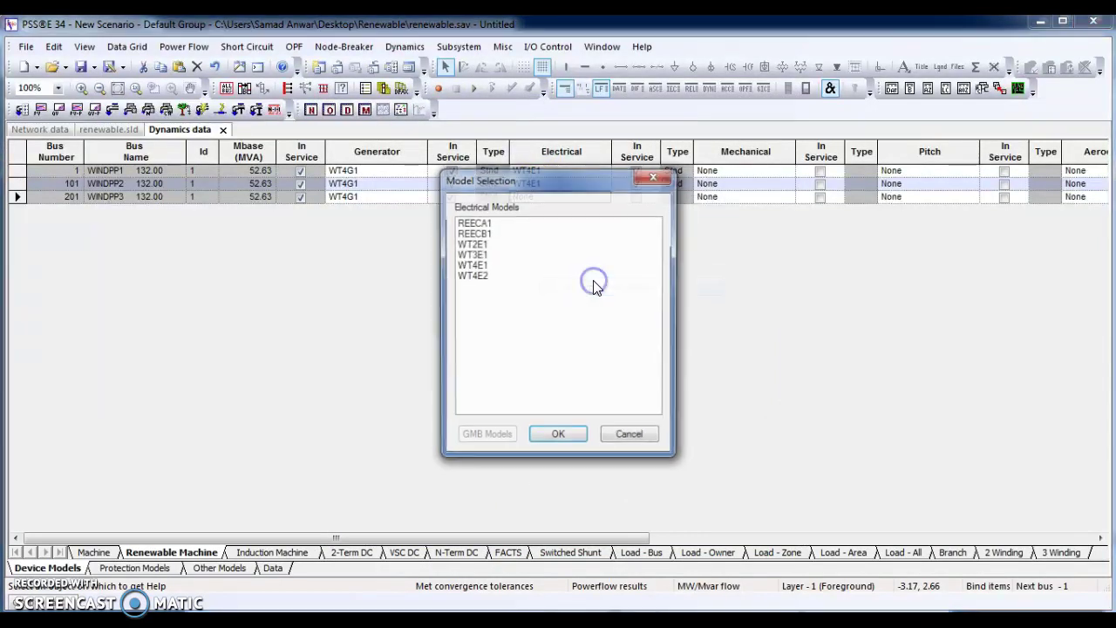
pyautogui.doubleClick(473, 264)
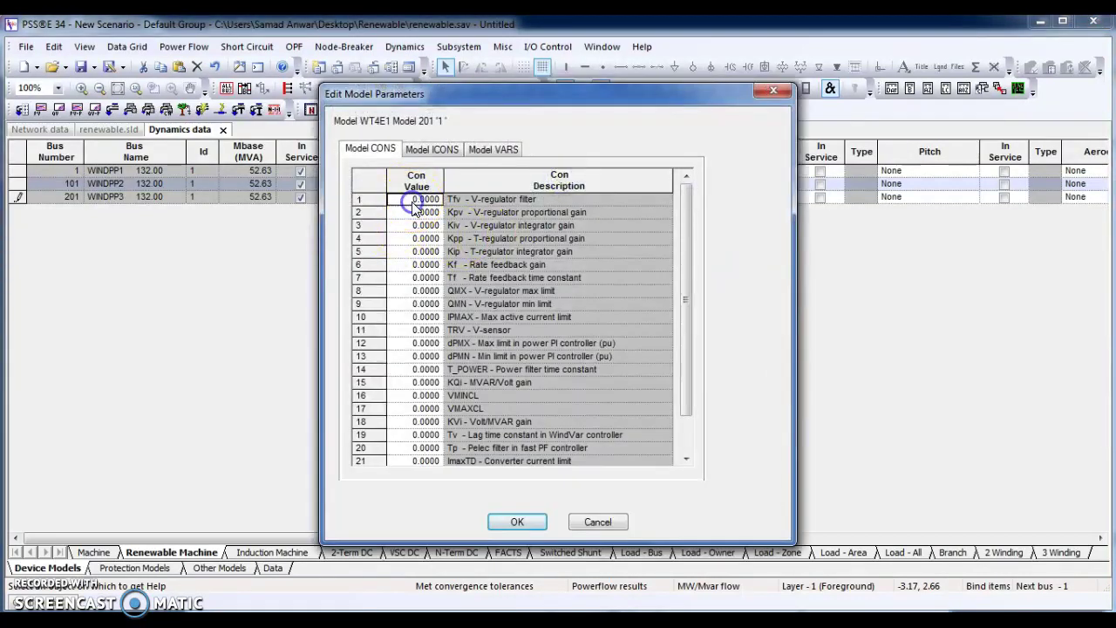
pyautogui.hotkey('ctrl', 'v')
pyautogui.click(517, 522)
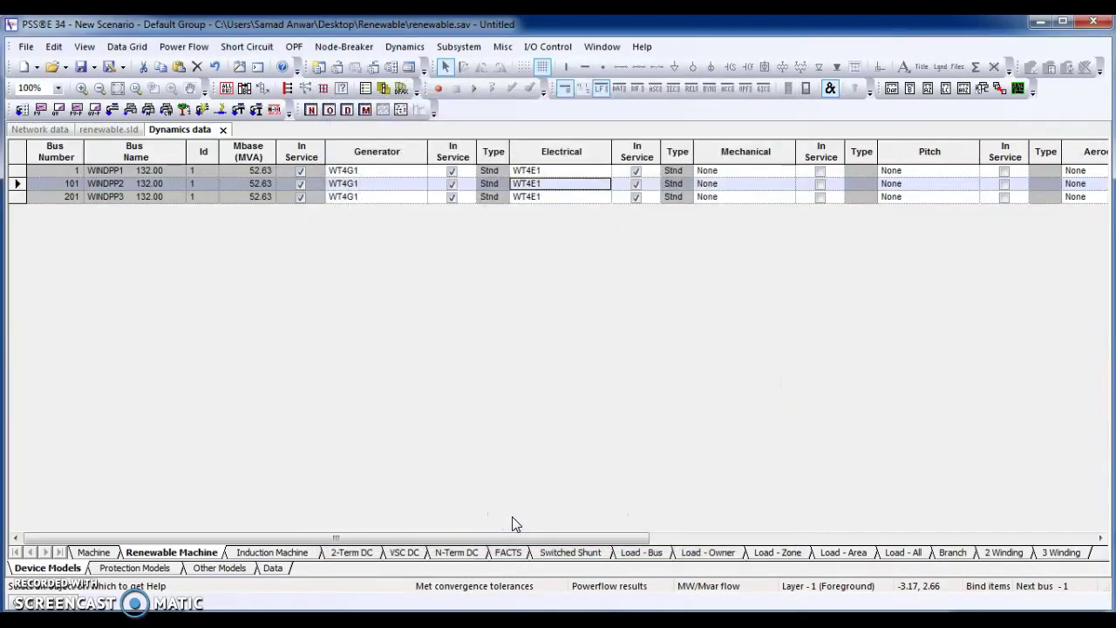
# - Start saving the dynamics model data and browse to the Desktop's Renewable folder
pyautogui.click(391, 173)
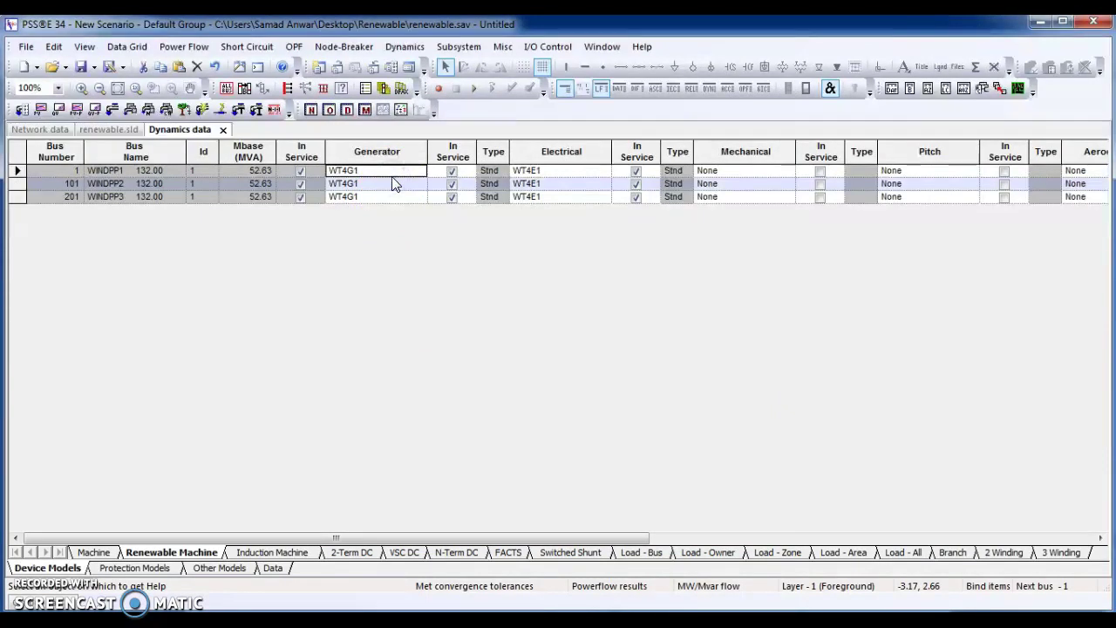
pyautogui.click(26, 48)
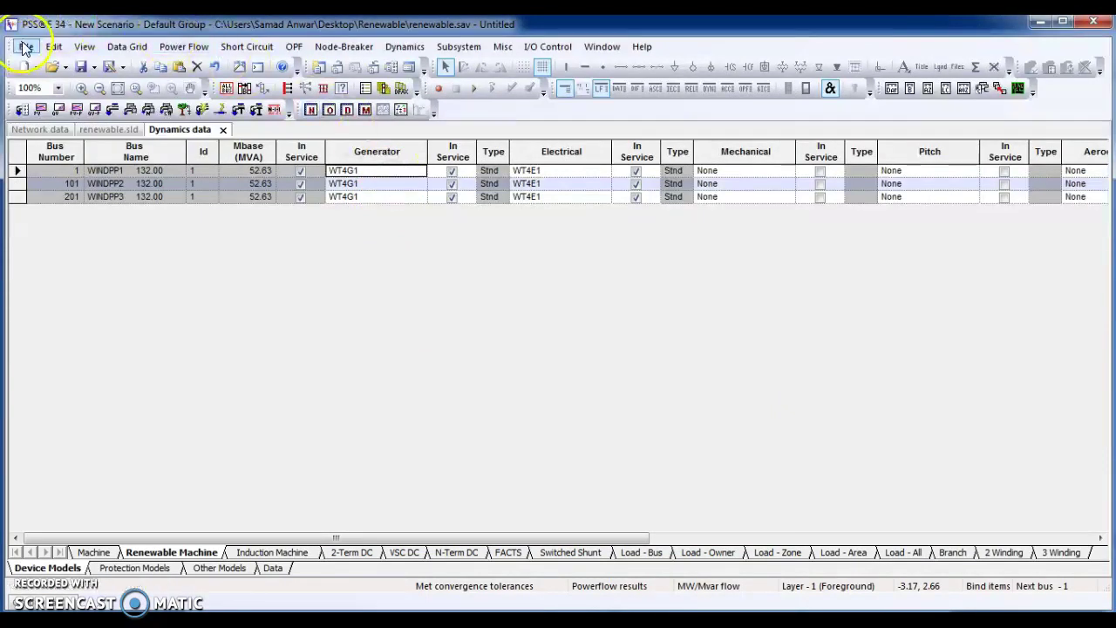
pyautogui.click(63, 114)
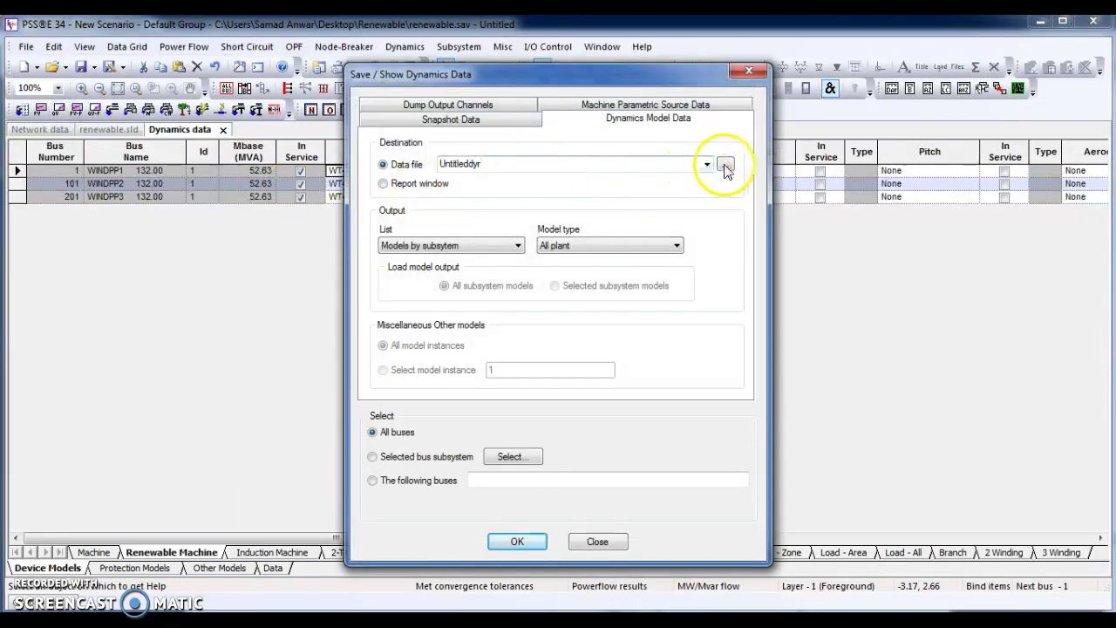
pyautogui.click(725, 167)
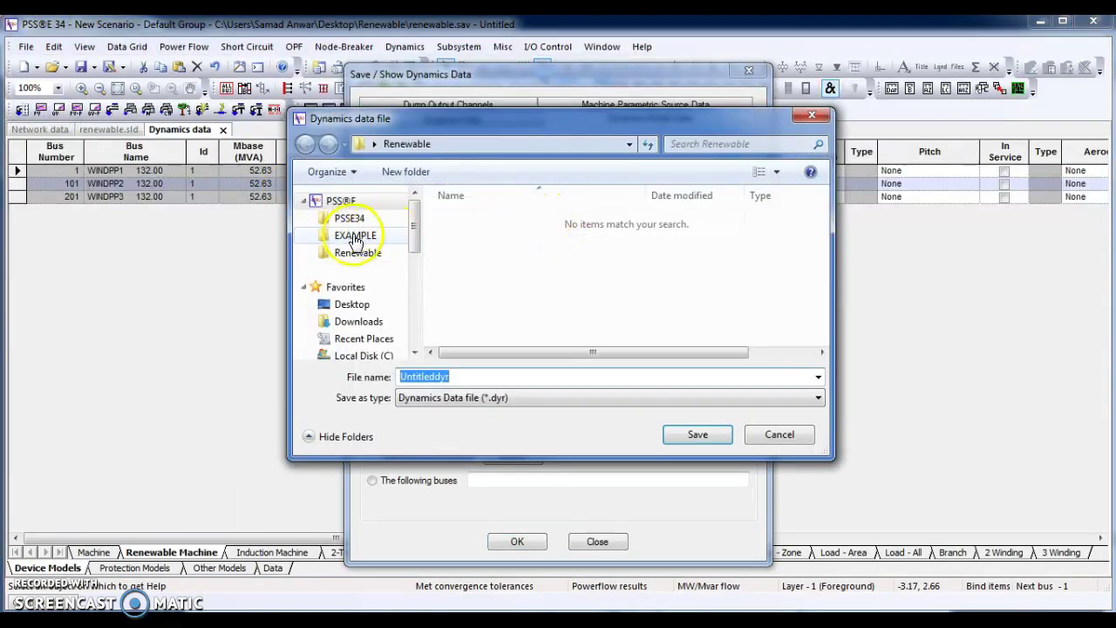
pyautogui.click(352, 303)
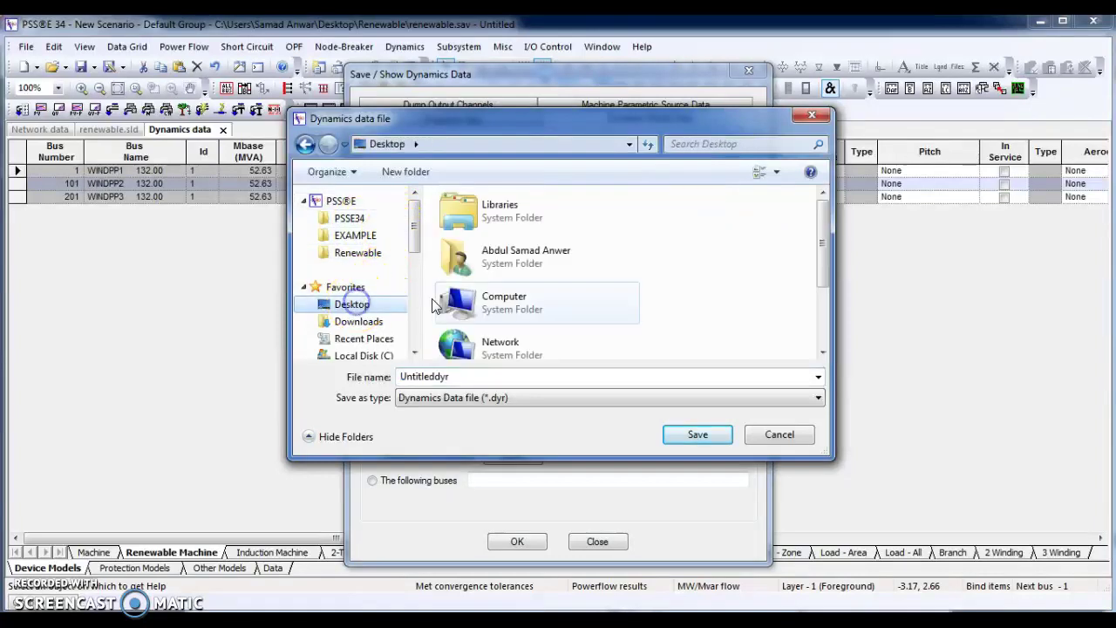
pyautogui.click(511, 312)
pyautogui.scroll(-2, 514, 323)
pyautogui.click(511, 319)
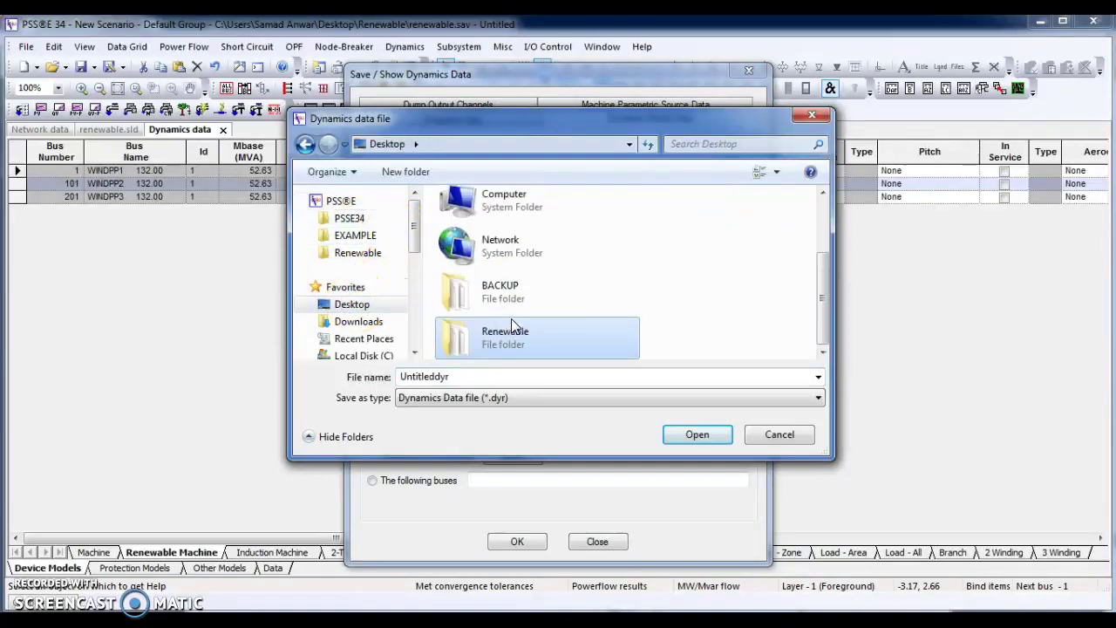
pyautogui.doubleClick(511, 319)
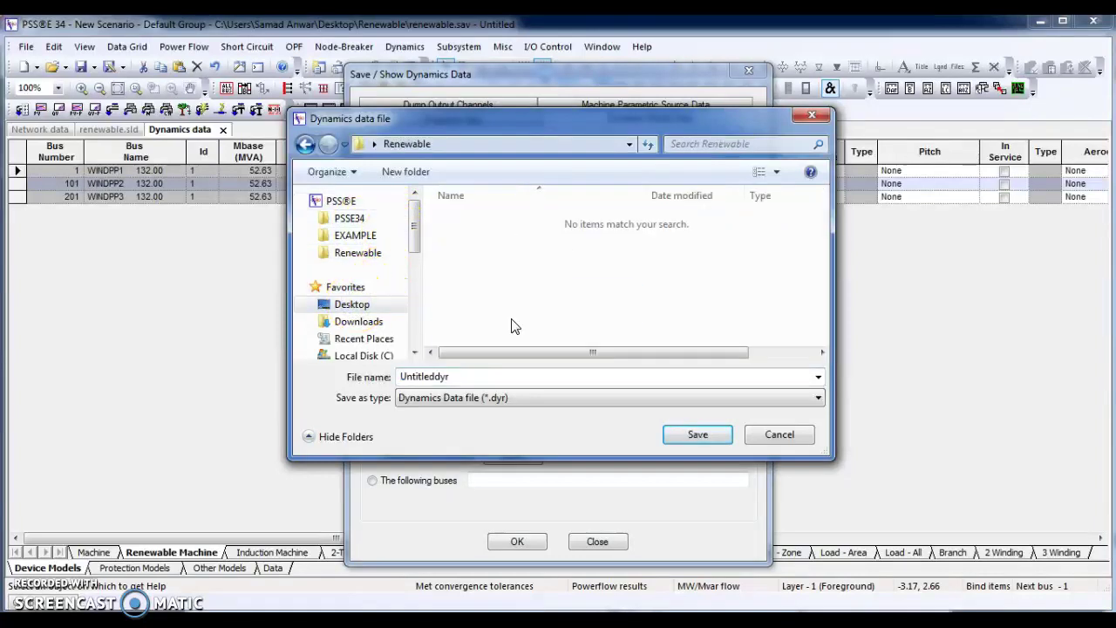
# - Name the file testfilefortrans.dyr and write the dynamics data to it
pyautogui.doubleClick(457, 374)
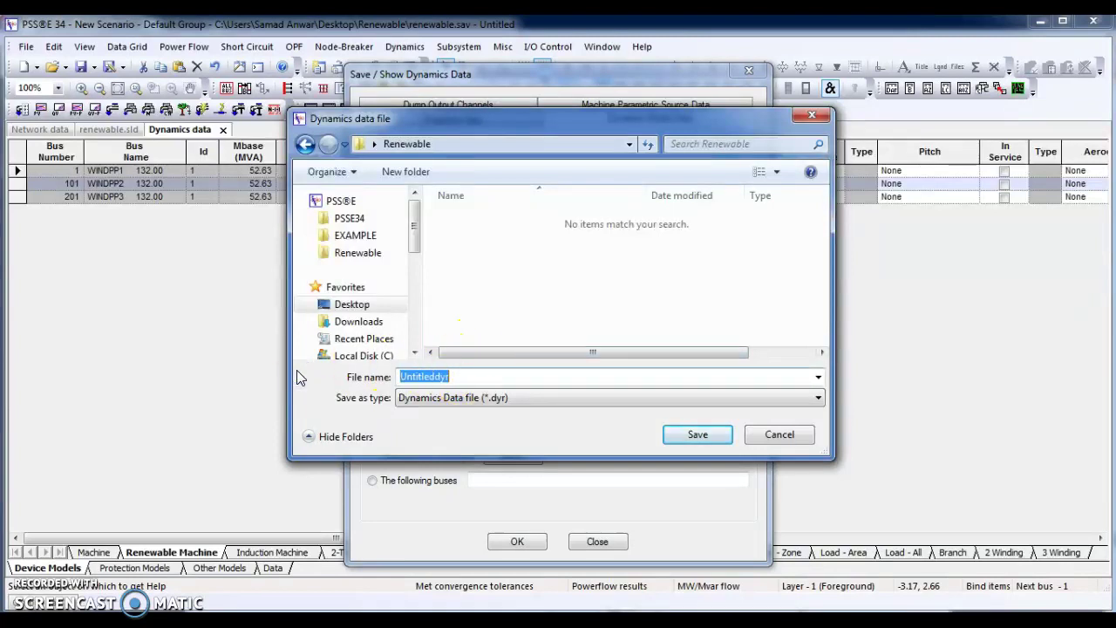
pyautogui.write('testf')
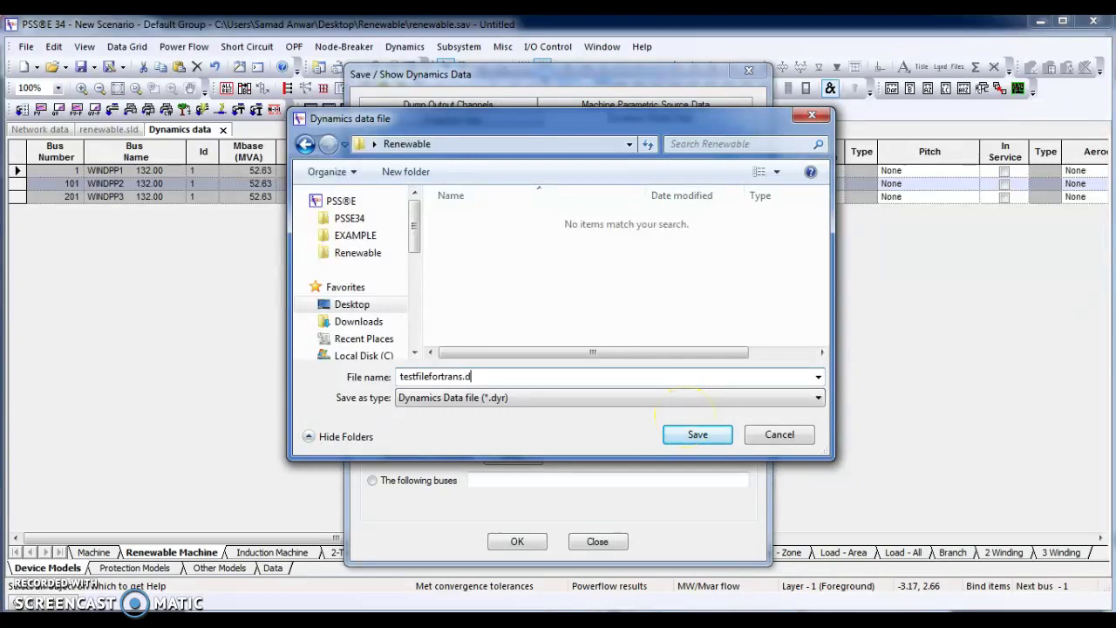
pyautogui.click(719, 440)
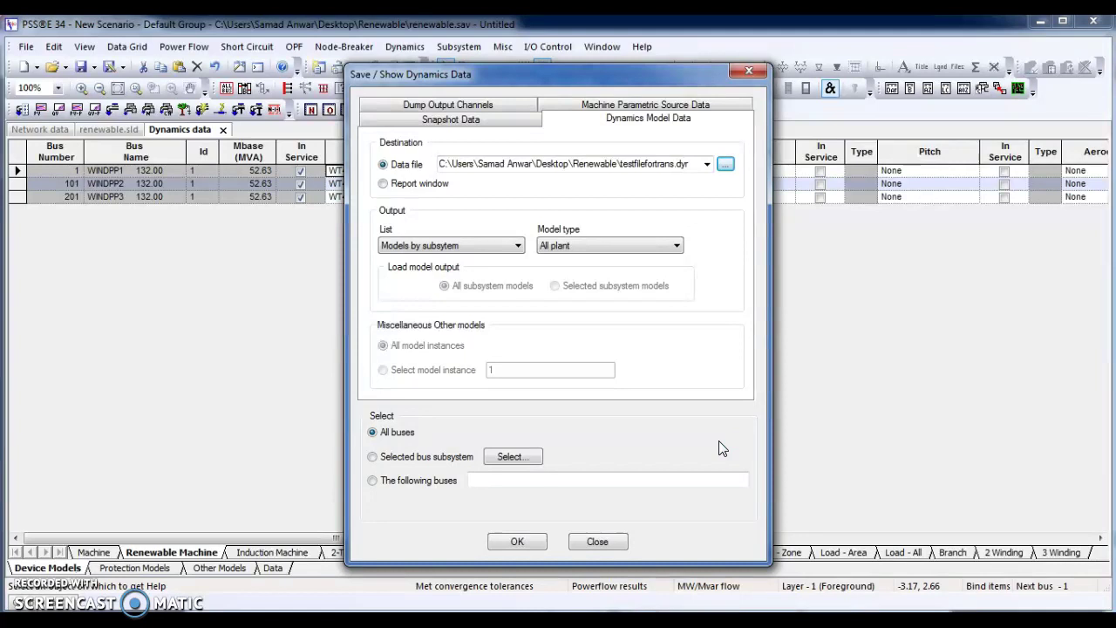
pyautogui.click(513, 542)
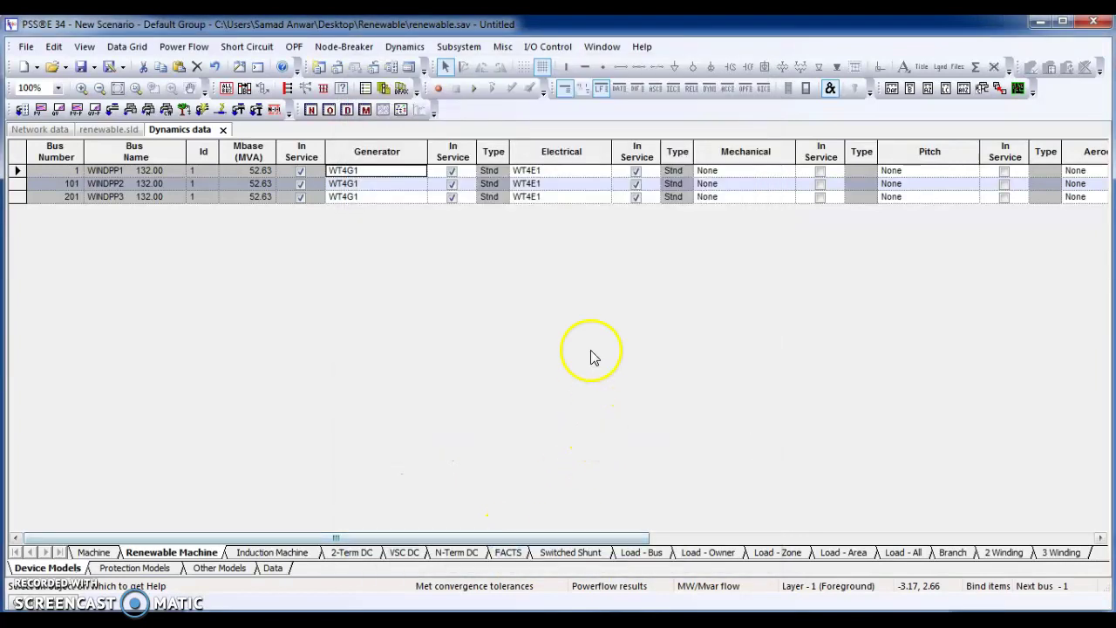